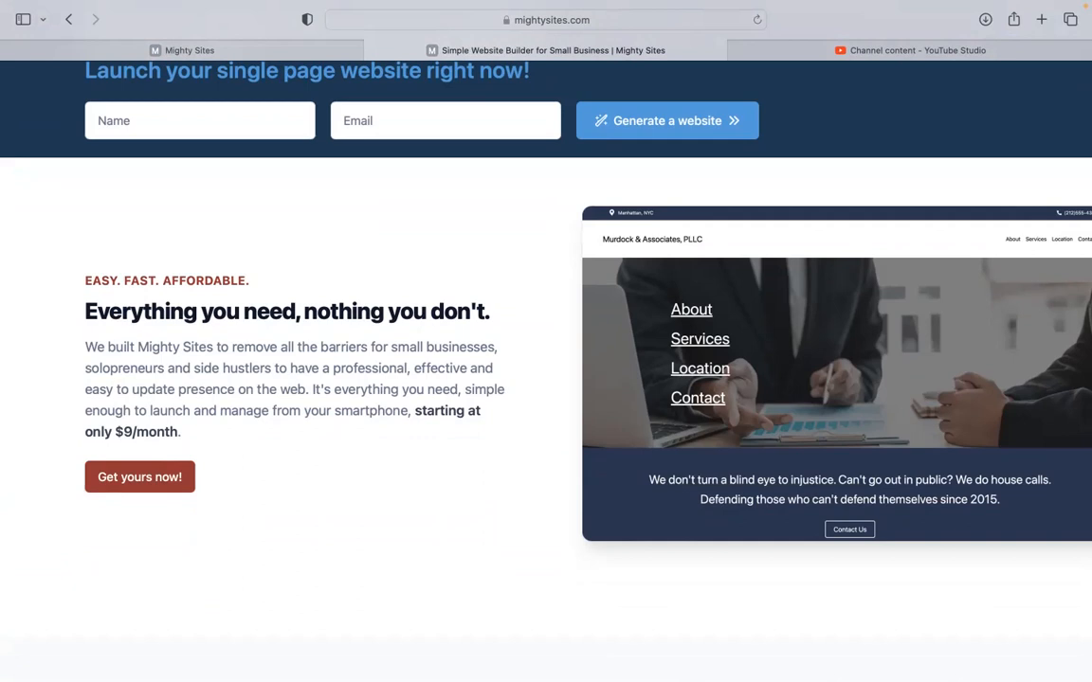
# Step: Browse the page, then switch to the Mighty Sites 'Let's build another site!' start page
pyautogui.scroll(-2, 546, 379)
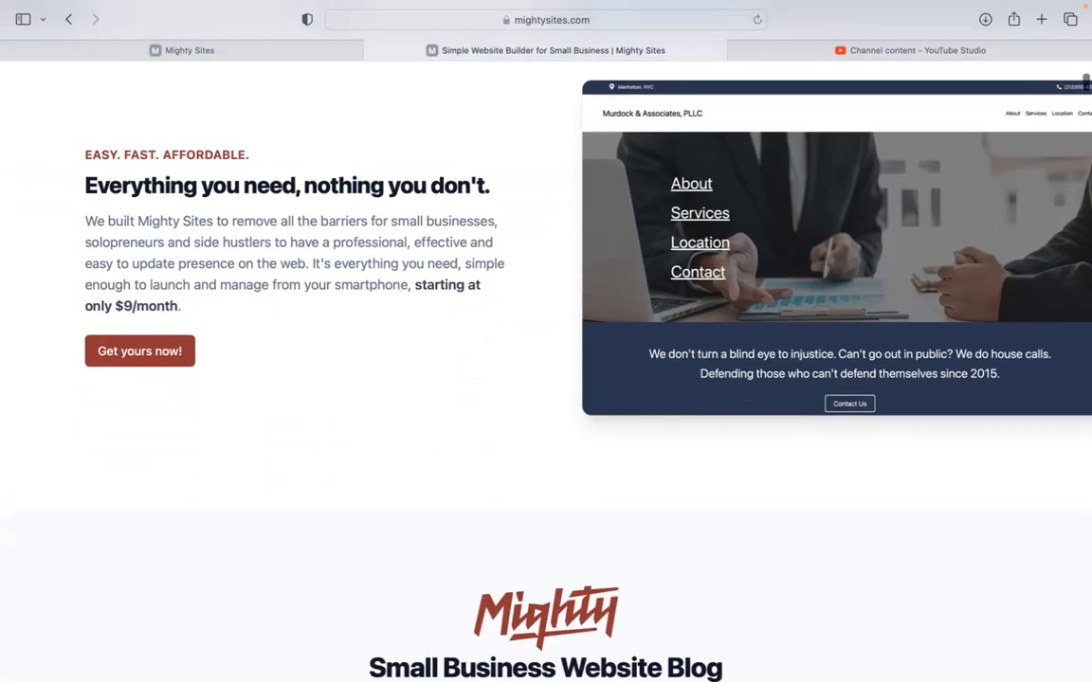
pyautogui.scroll(-1, 546, 379)
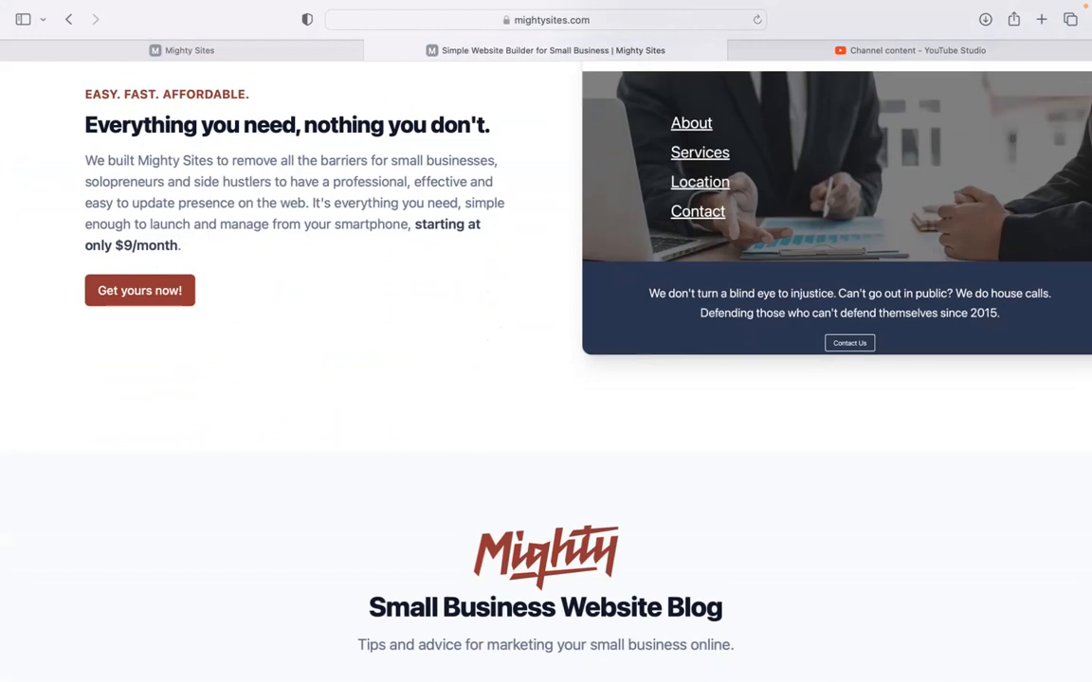
pyautogui.scroll(-1, 545, 379)
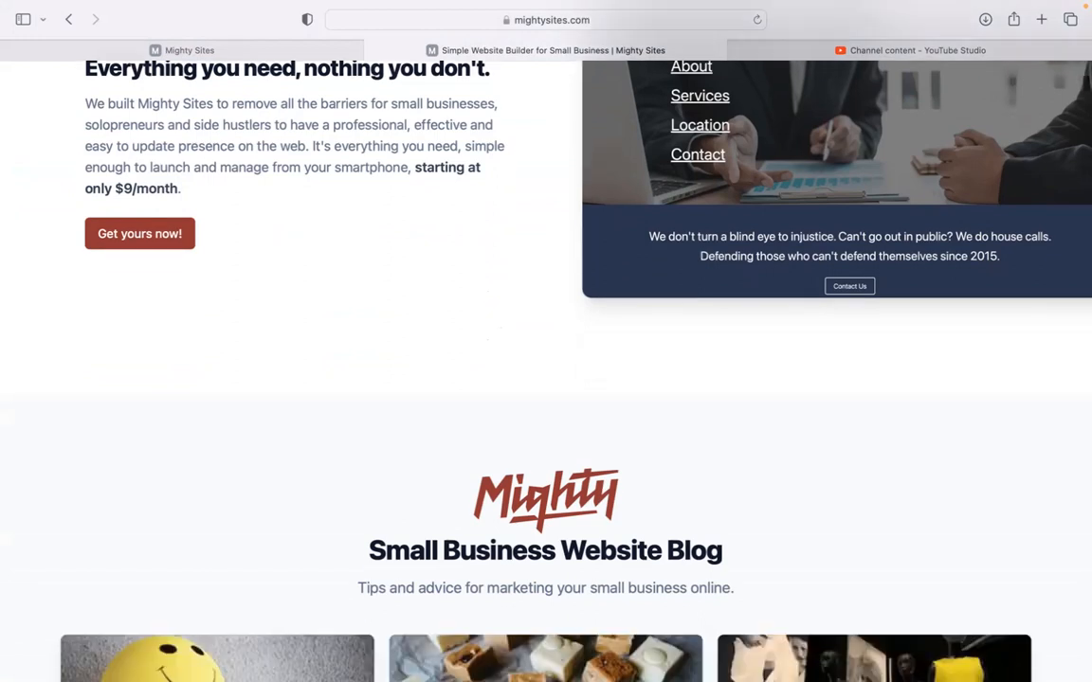
pyautogui.scroll(-1, 546, 379)
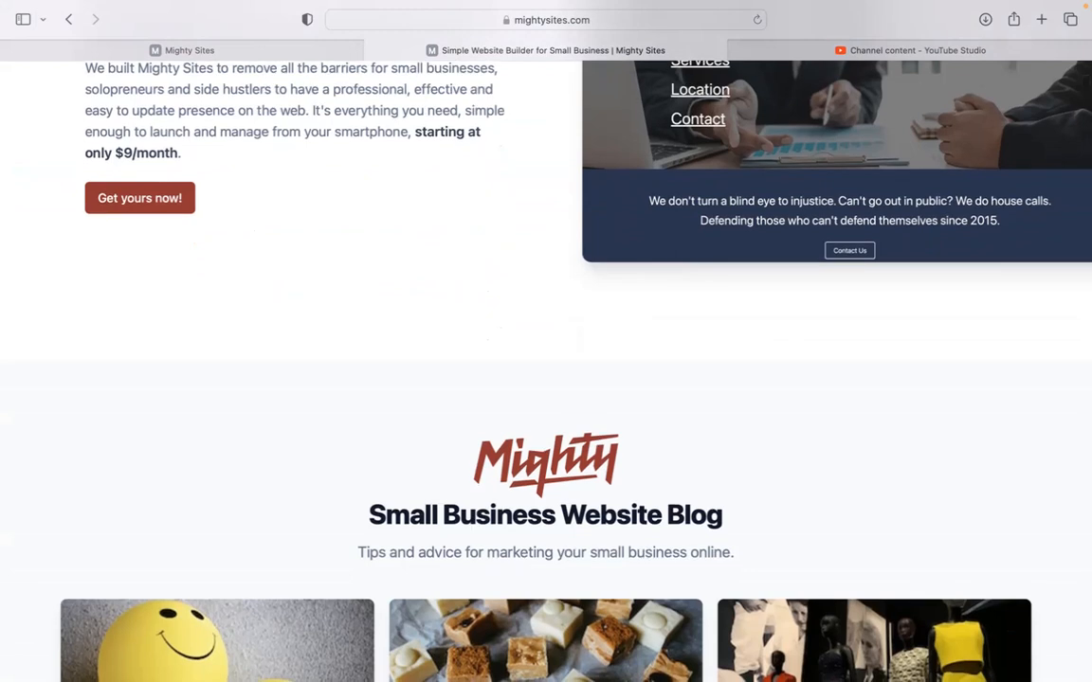
pyautogui.scroll(-5, 546, 379)
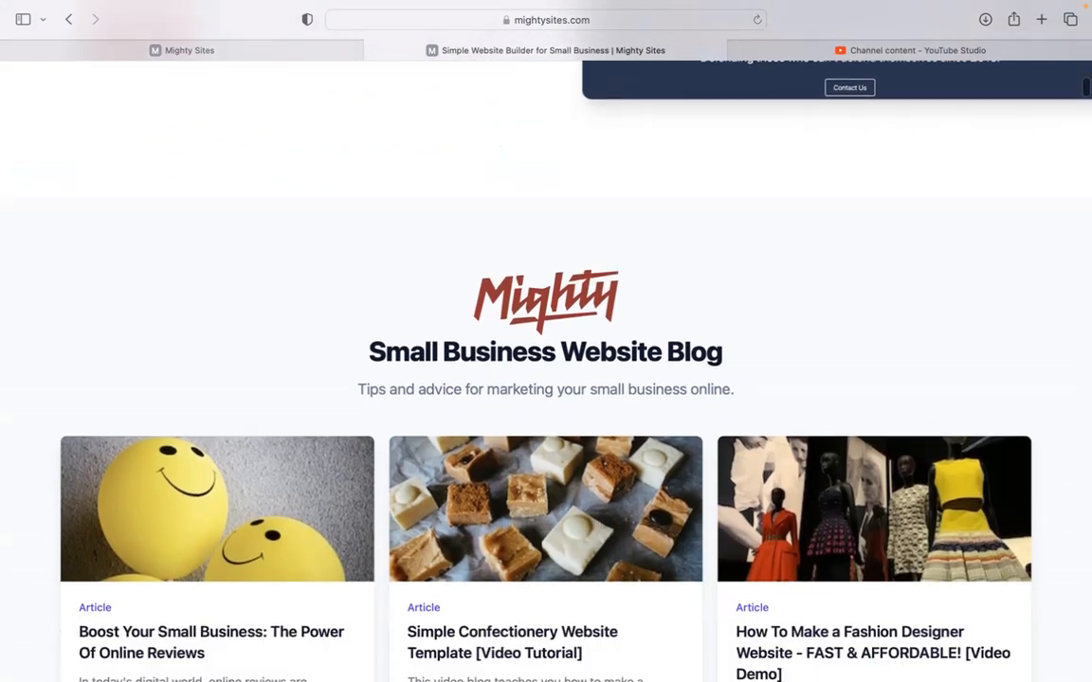
pyautogui.scroll(-8, 545, 379)
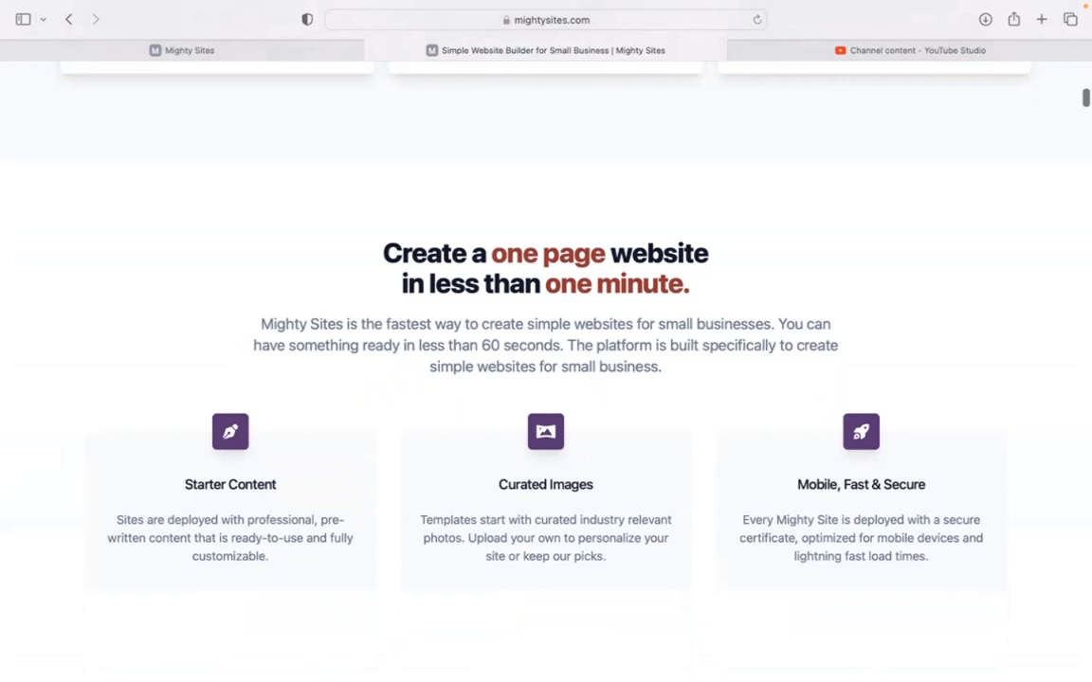
pyautogui.scroll(-9, 546, 379)
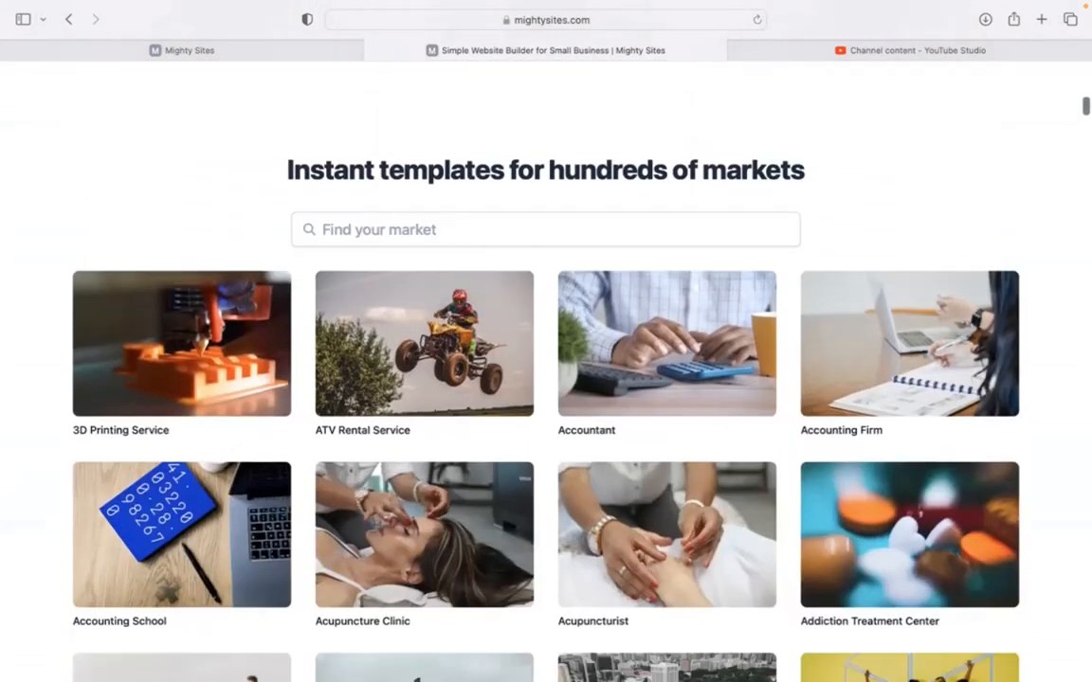
pyautogui.scroll(7, 546, 379)
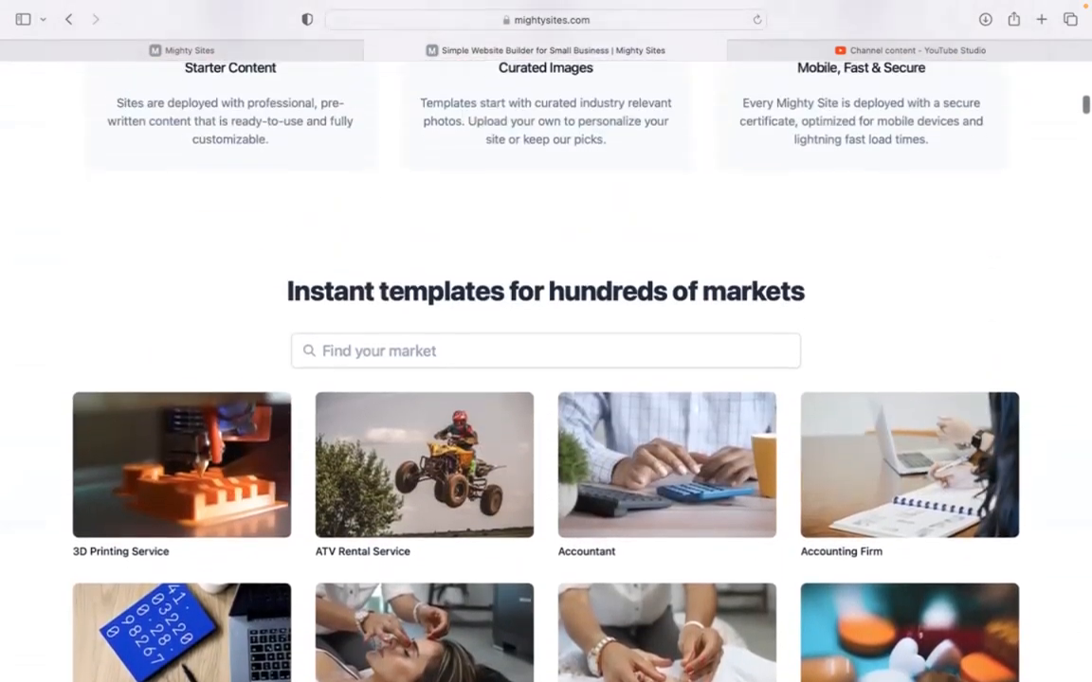
pyautogui.scroll(2, 594, 197)
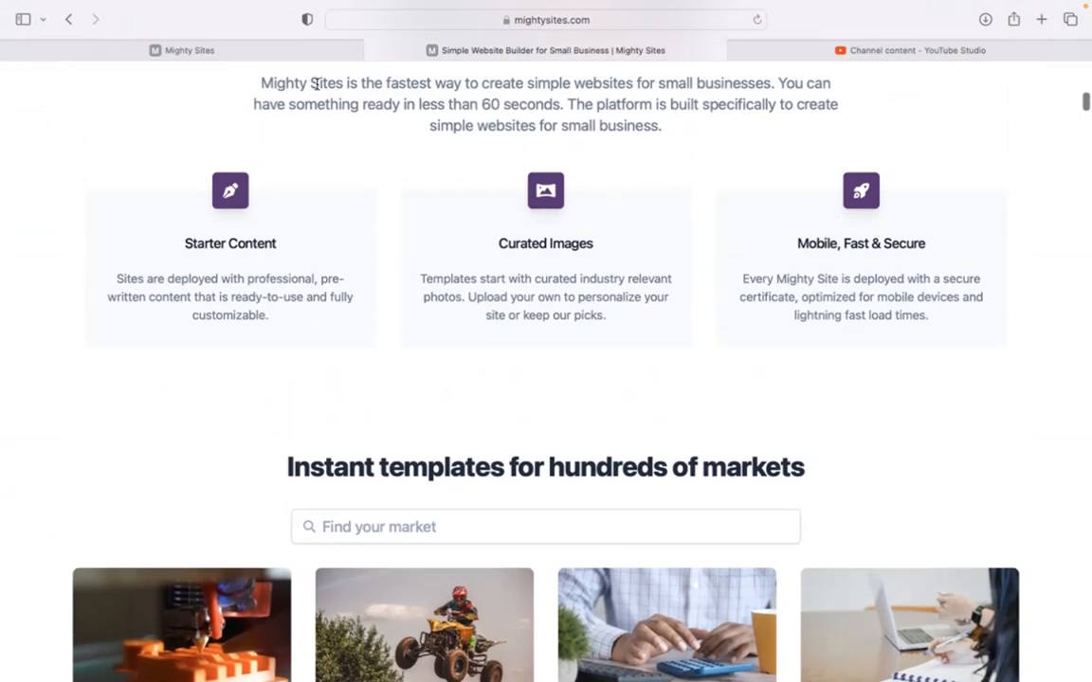
pyautogui.click(297, 53)
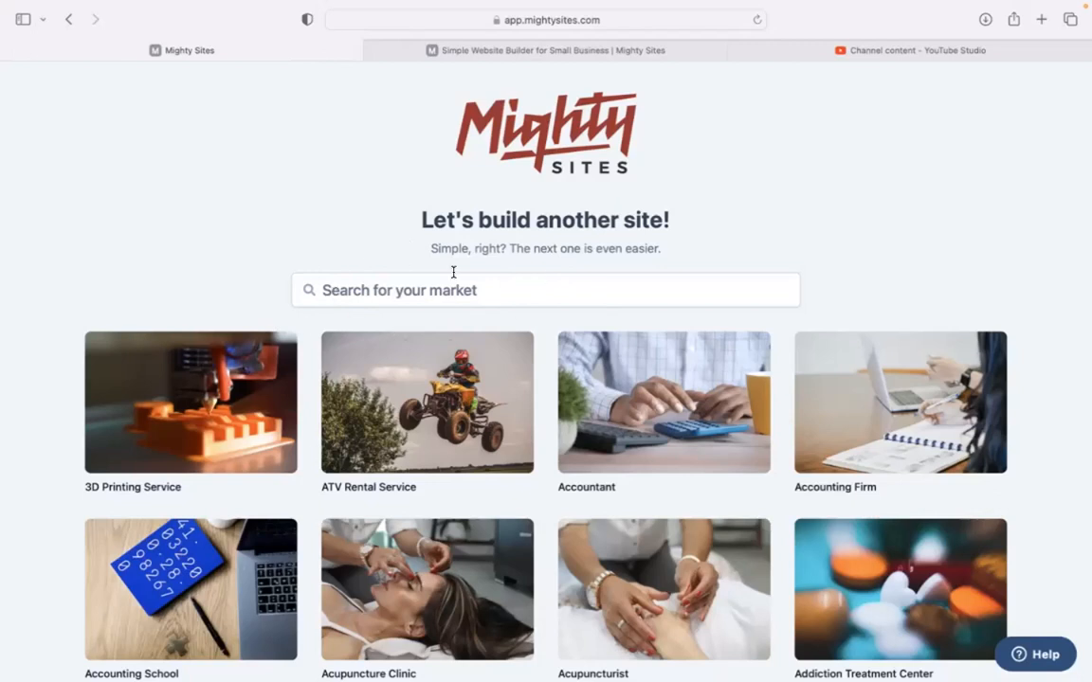
# Step: Search the market list for 'laundry se' to narrow the templates
pyautogui.scroll(-6, 214, 219)
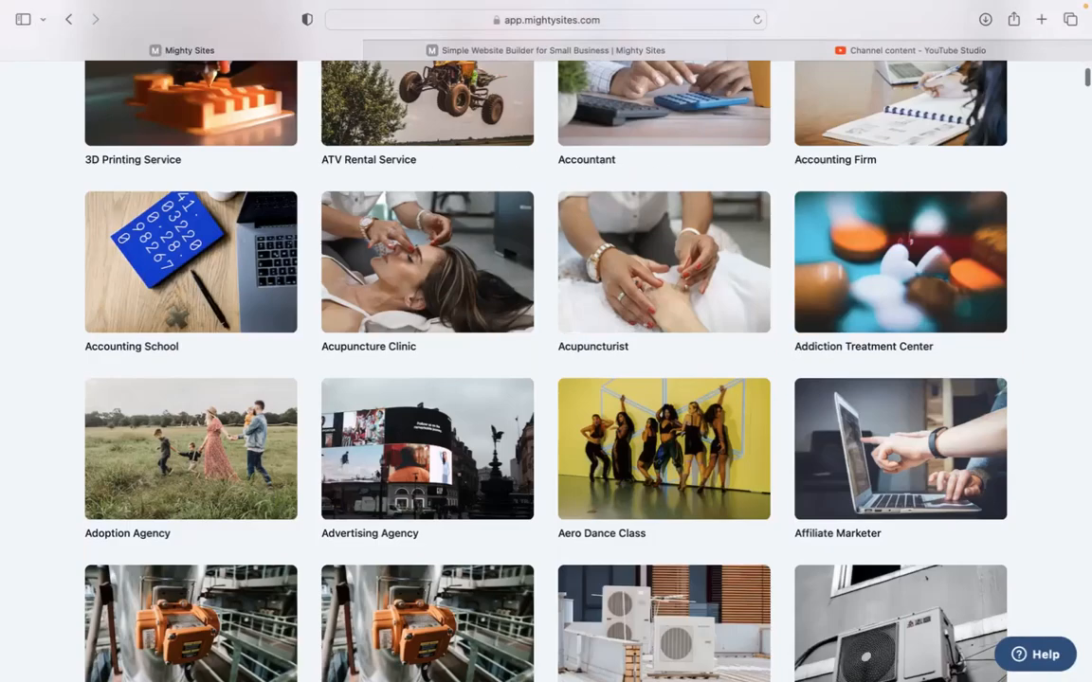
pyautogui.scroll(-5, 546, 341)
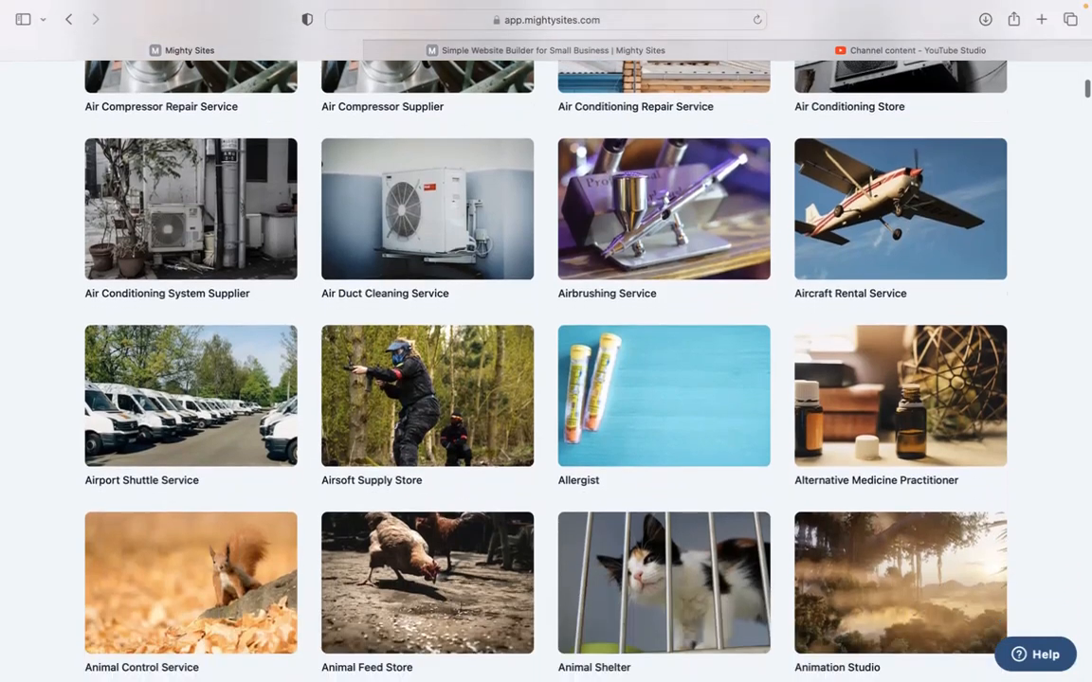
pyautogui.scroll(10, 424, 390)
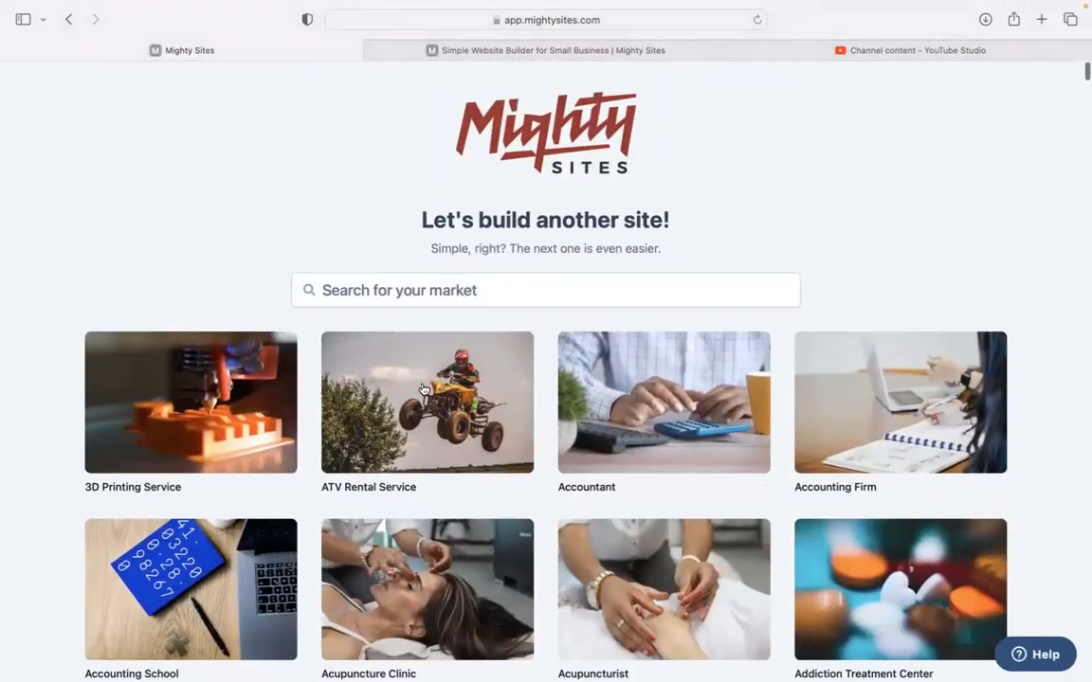
pyautogui.click(509, 287)
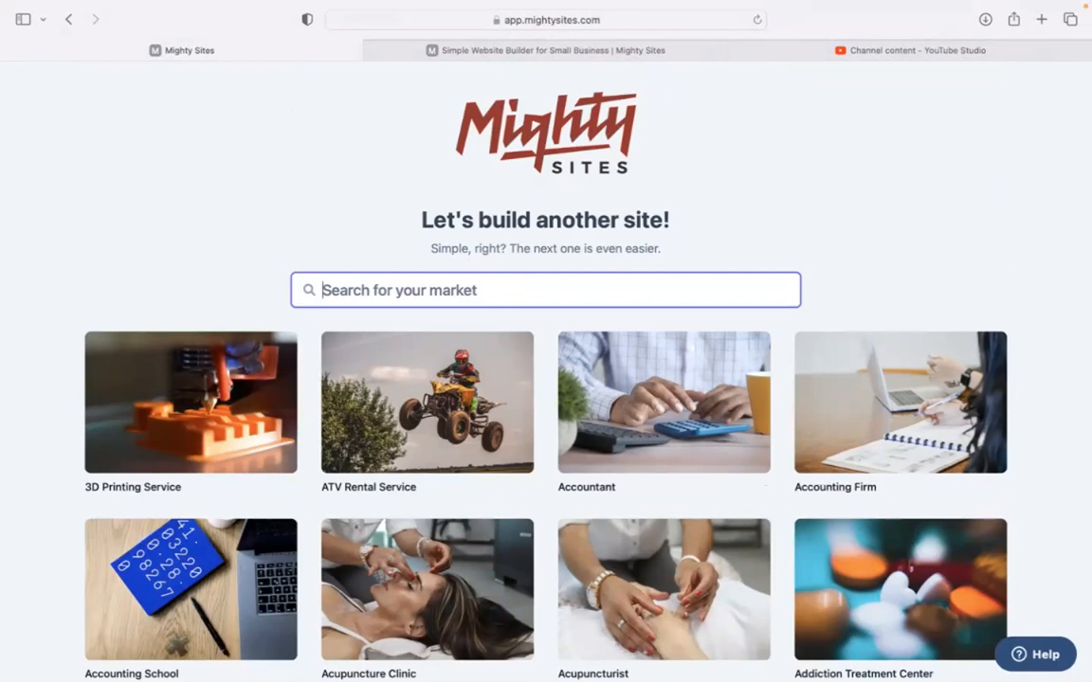
pyautogui.write('laundry se')
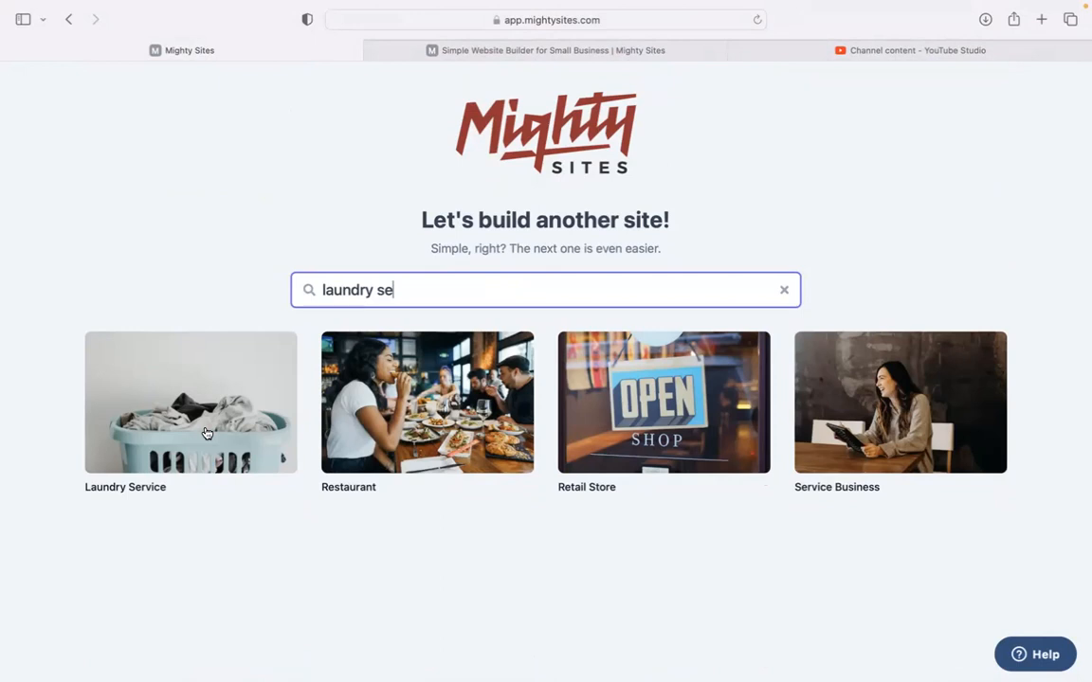
# Step: Pick the laundry market and submit Rochelle's Laundry Service, Denver, Colorado, business type Service
pyautogui.click(406, 339)
pyautogui.write("Rochelle's l")
pyautogui.write('aU')
pyautogui.write('Laundry S')
pyautogui.write('ervice')
pyautogui.click(365, 378)
pyautogui.write('Denv')
pyautogui.click(475, 373)
pyautogui.write('Colorado')
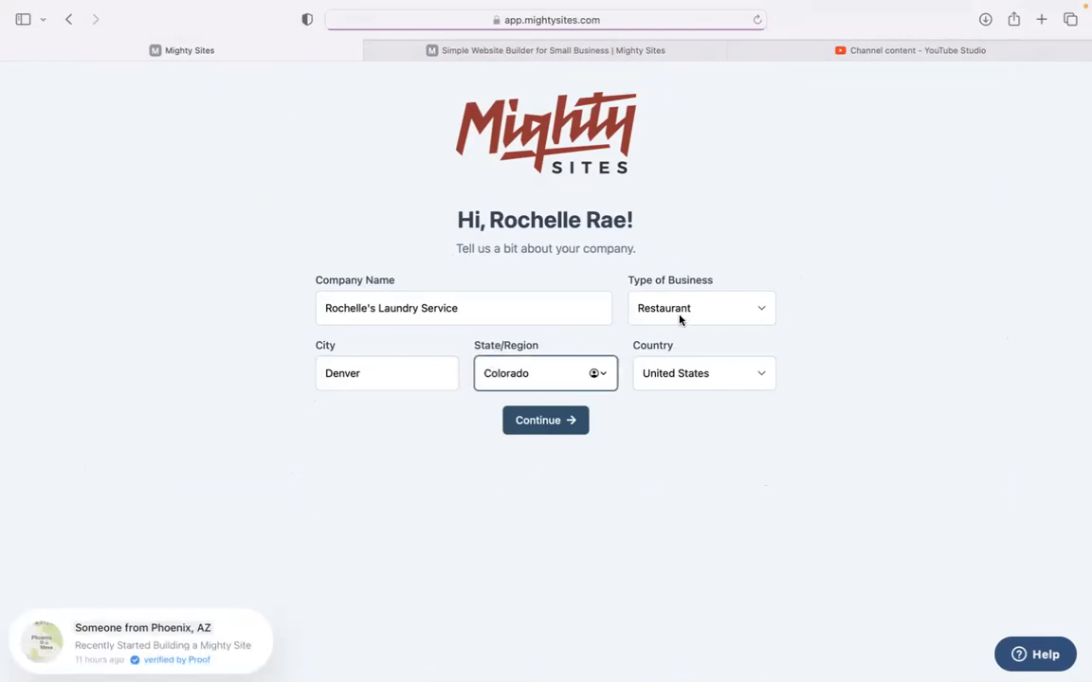
pyautogui.click(679, 319)
pyautogui.click(693, 338)
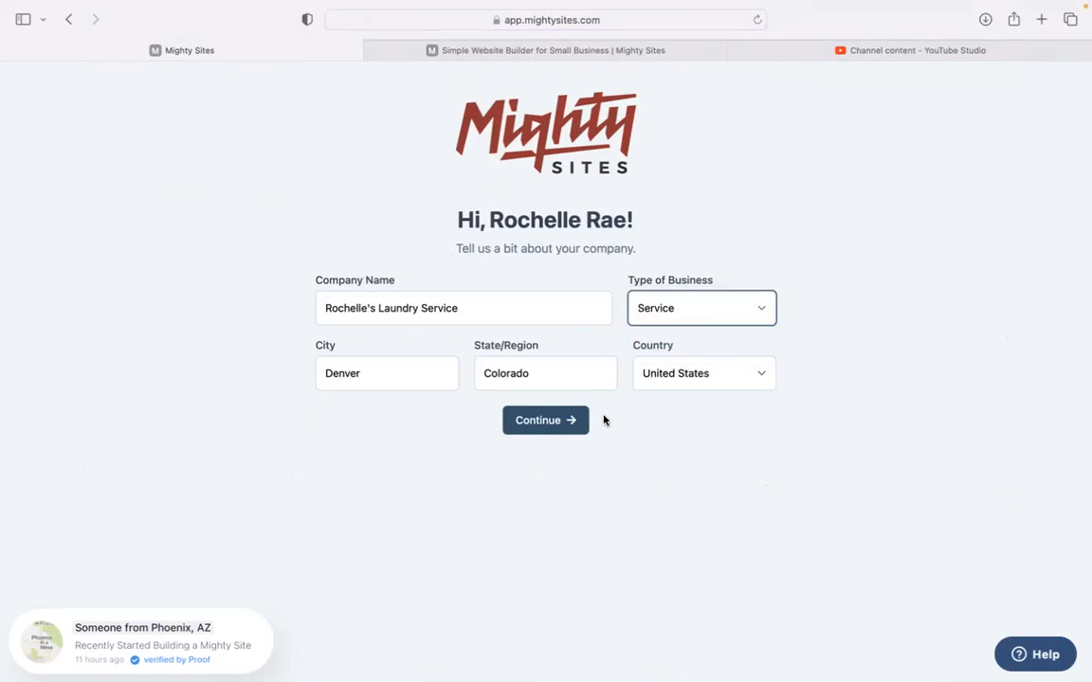
pyautogui.click(554, 423)
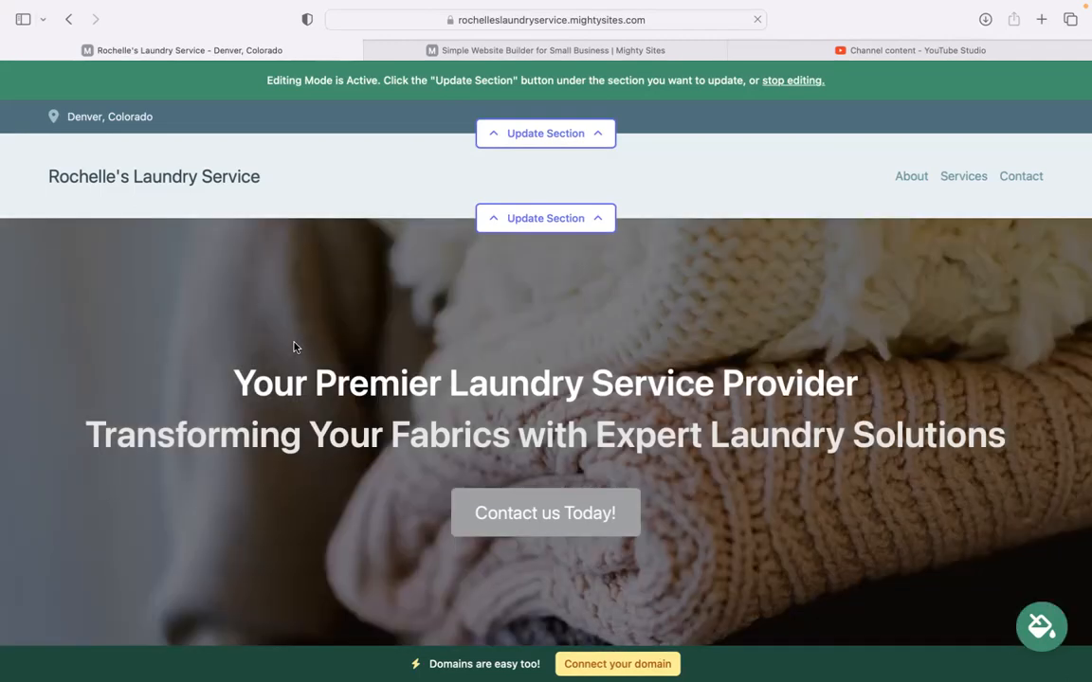
pyautogui.scroll(-1, 293, 347)
pyautogui.scroll(-5, 545, 341)
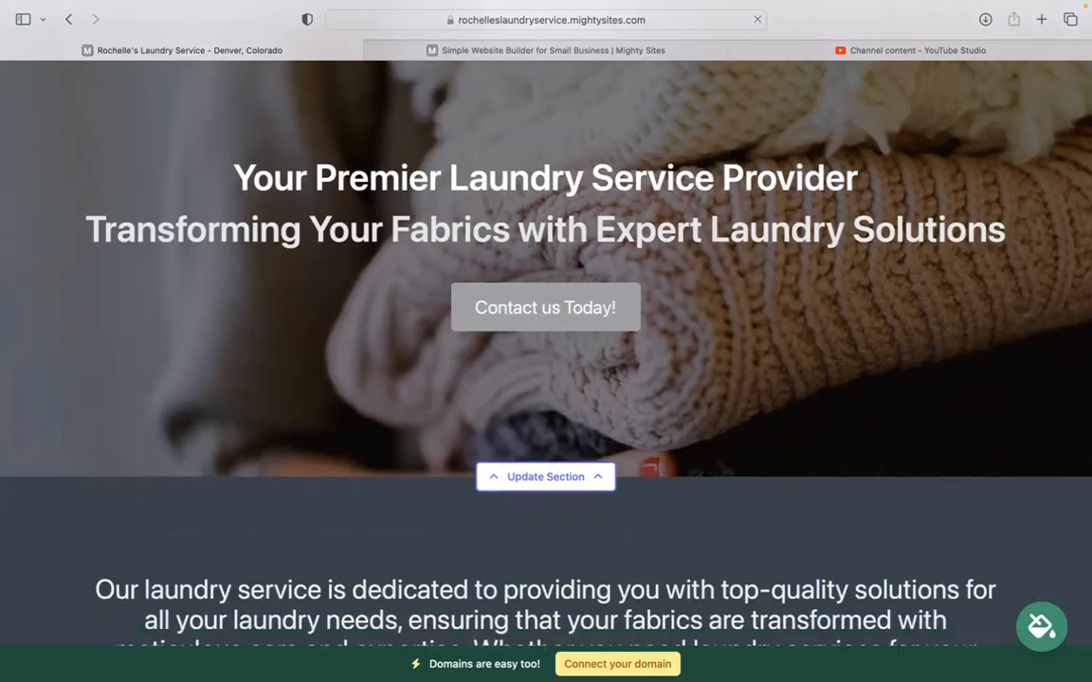
pyautogui.scroll(-4, 546, 341)
pyautogui.scroll(-5, 179, 218)
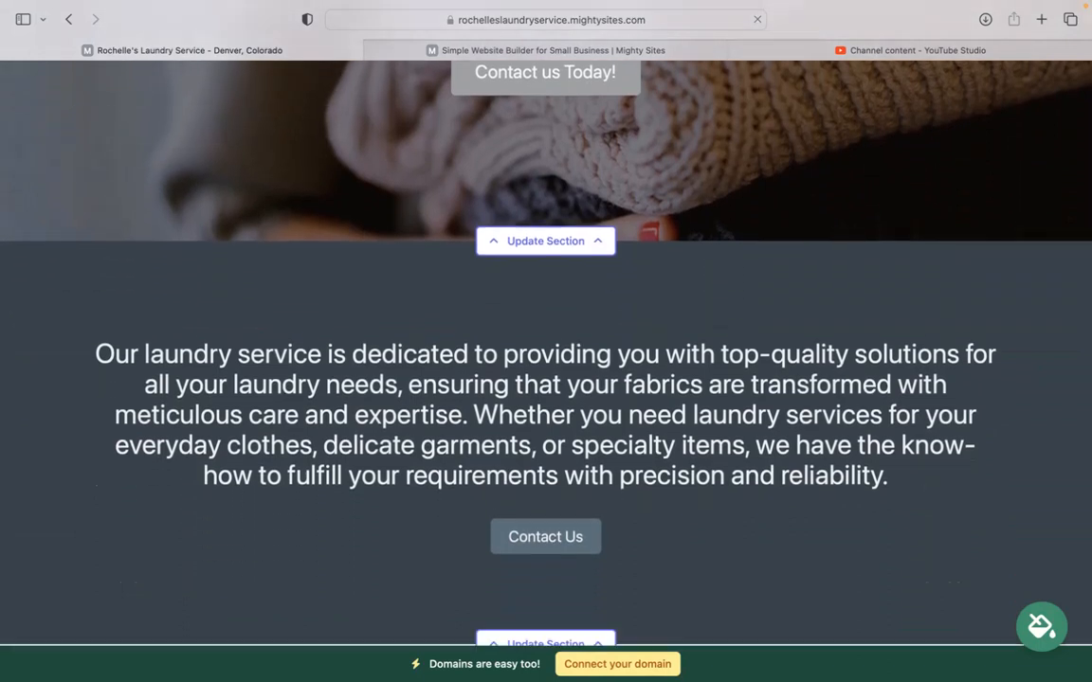
pyautogui.moveTo(83, 259); pyautogui.dragTo(916, 389)
pyautogui.click(396, 509)
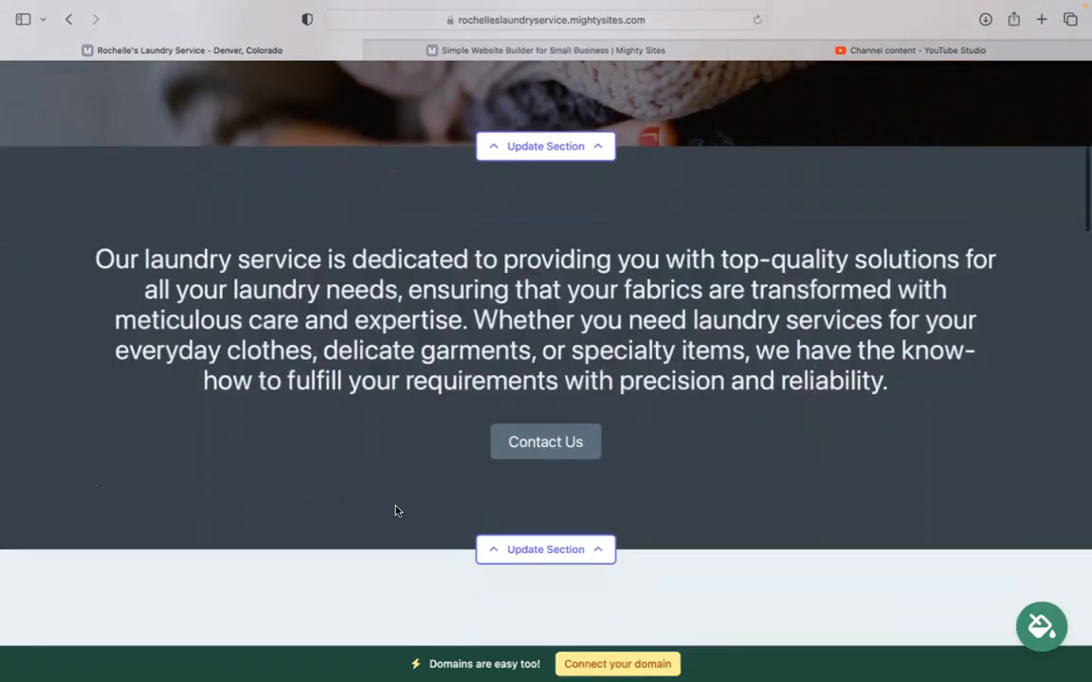
pyautogui.scroll(-10, 395, 509)
pyautogui.scroll(-2, 464, 431)
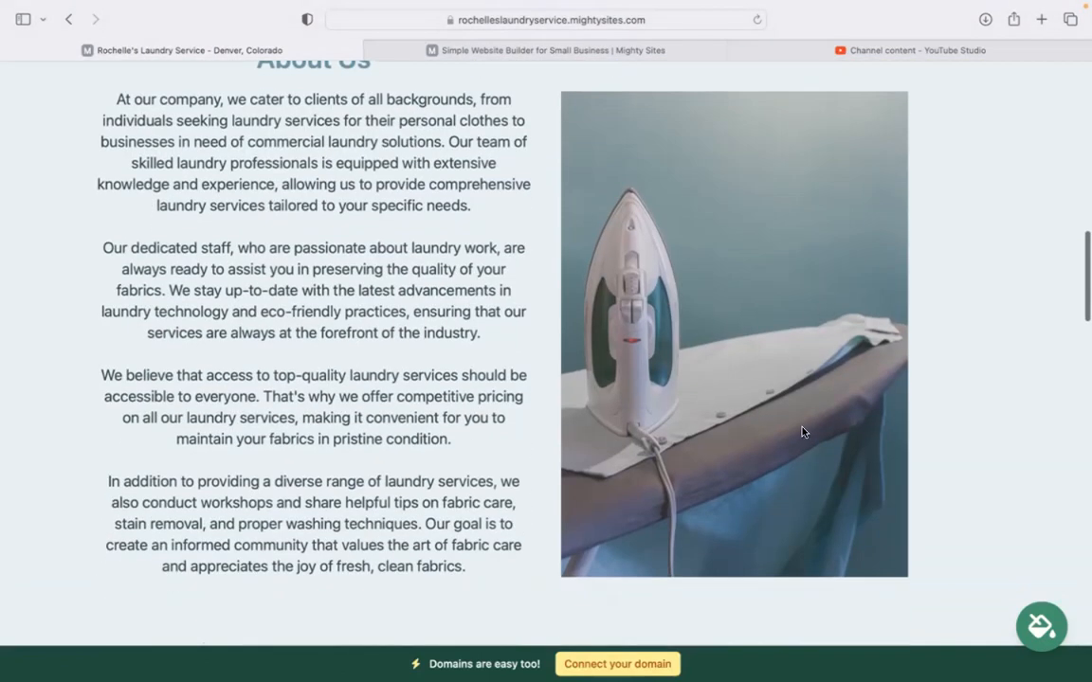
pyautogui.scroll(-7, 253, 218)
pyautogui.scroll(1, 253, 219)
pyautogui.scroll(-5, 253, 220)
pyautogui.scroll(-10, 253, 218)
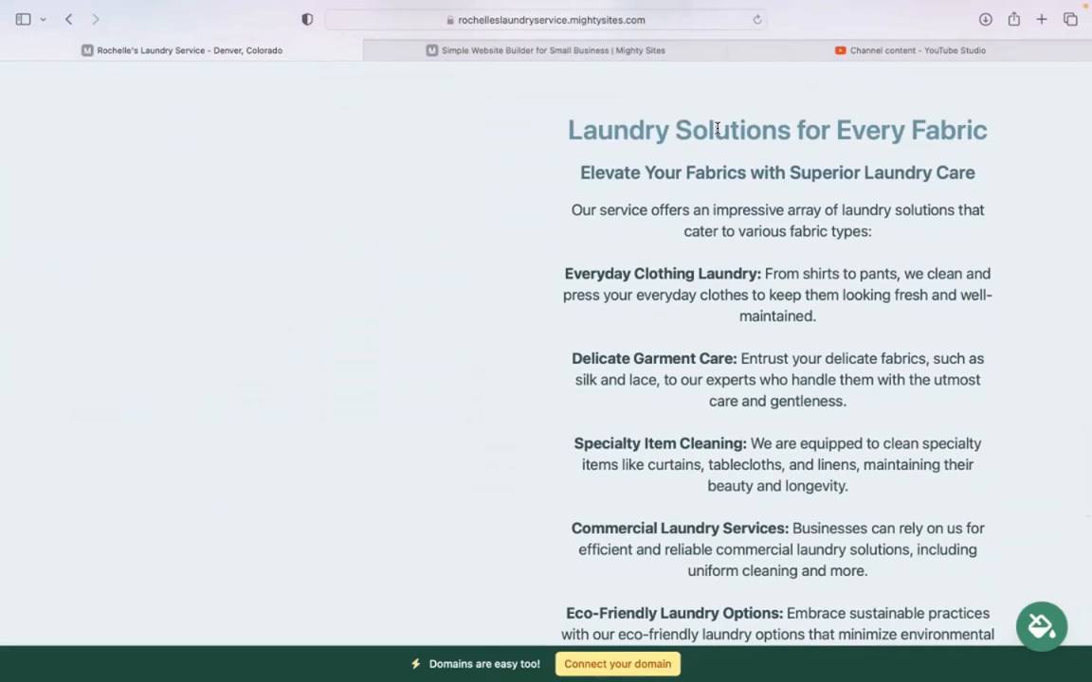
pyautogui.scroll(-3, 717, 128)
pyautogui.scroll(2, 573, 210)
pyautogui.moveTo(574, 210); pyautogui.dragTo(790, 624)
pyautogui.click(865, 560)
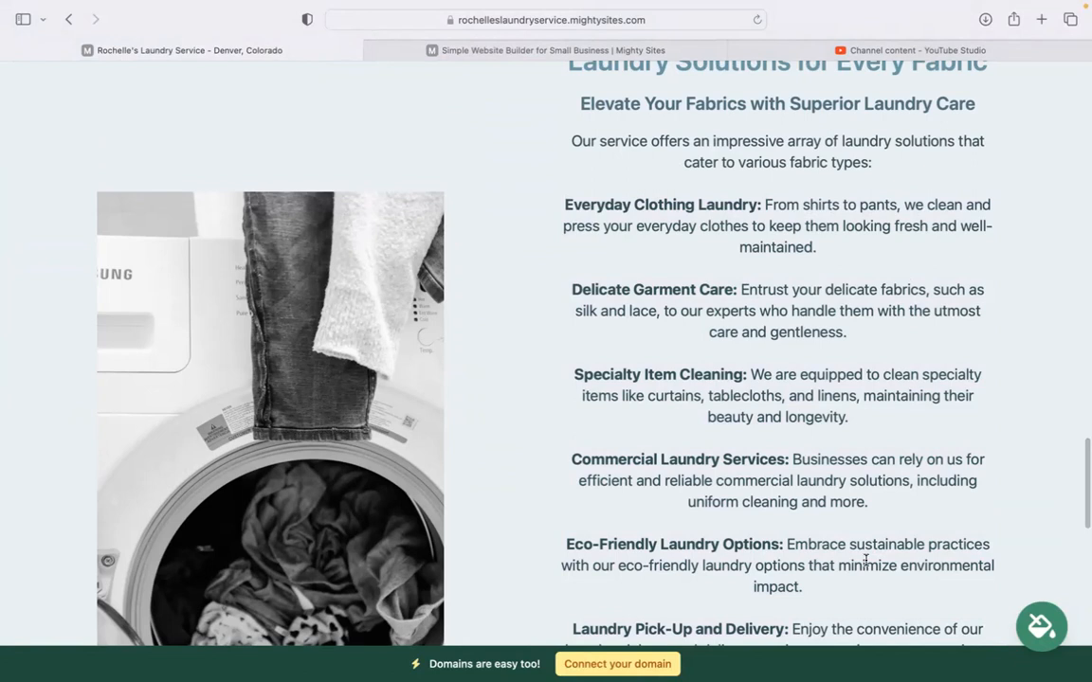
pyautogui.scroll(-5, 865, 560)
pyautogui.scroll(-10, 546, 341)
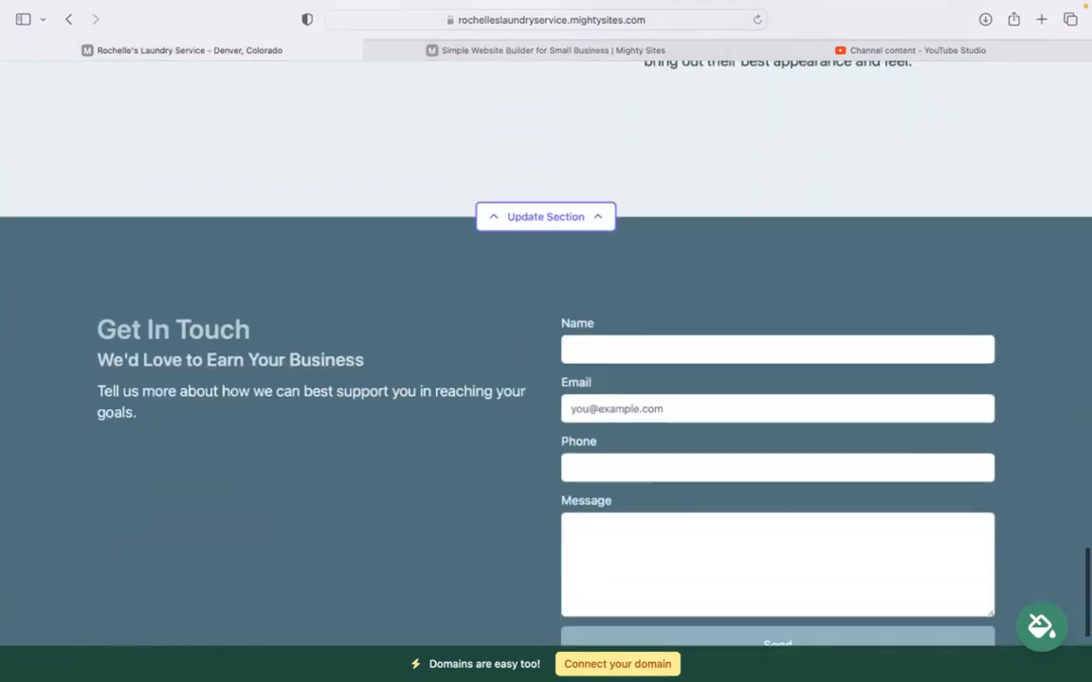
pyautogui.scroll(10, 546, 341)
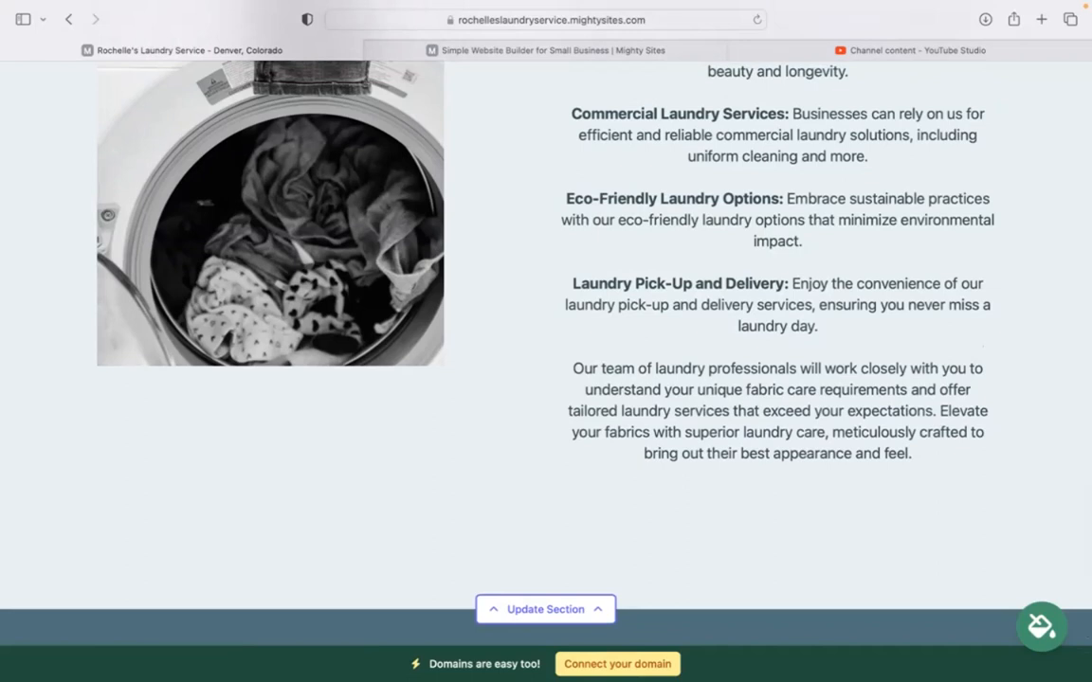
pyautogui.scroll(10, 546, 342)
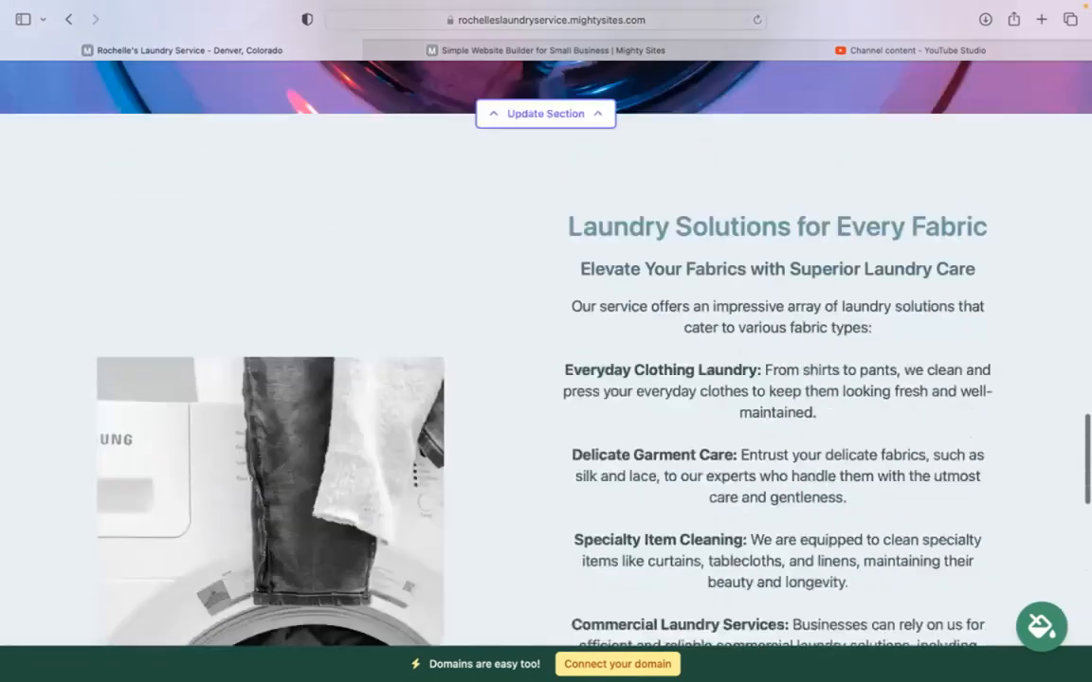
pyautogui.scroll(10, 546, 341)
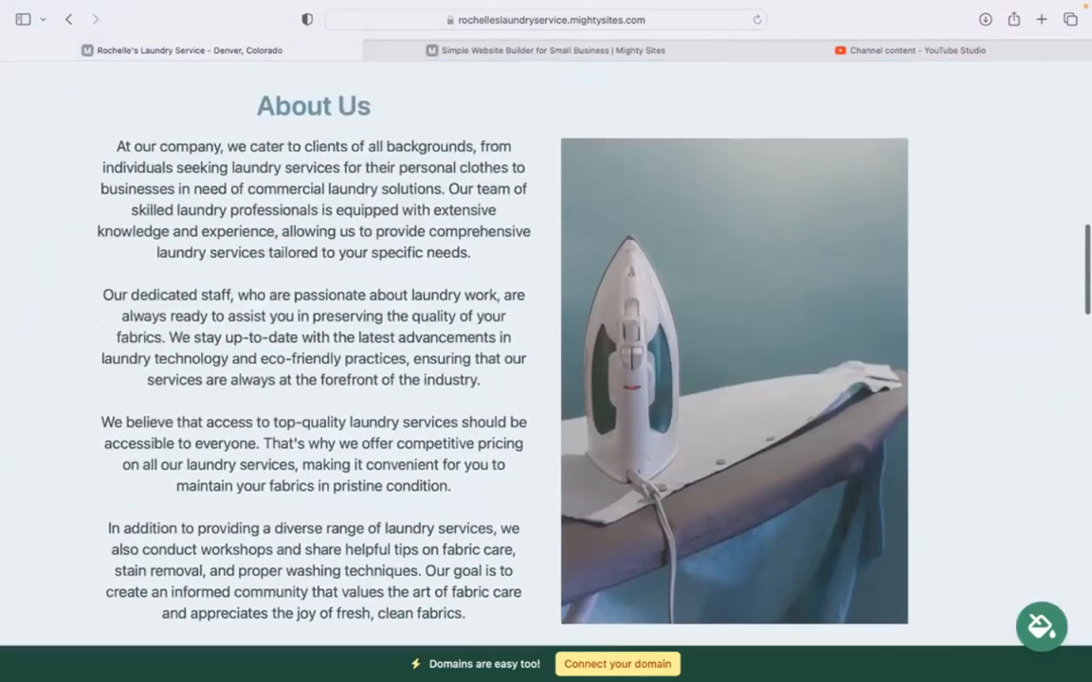
pyautogui.scroll(10, 545, 341)
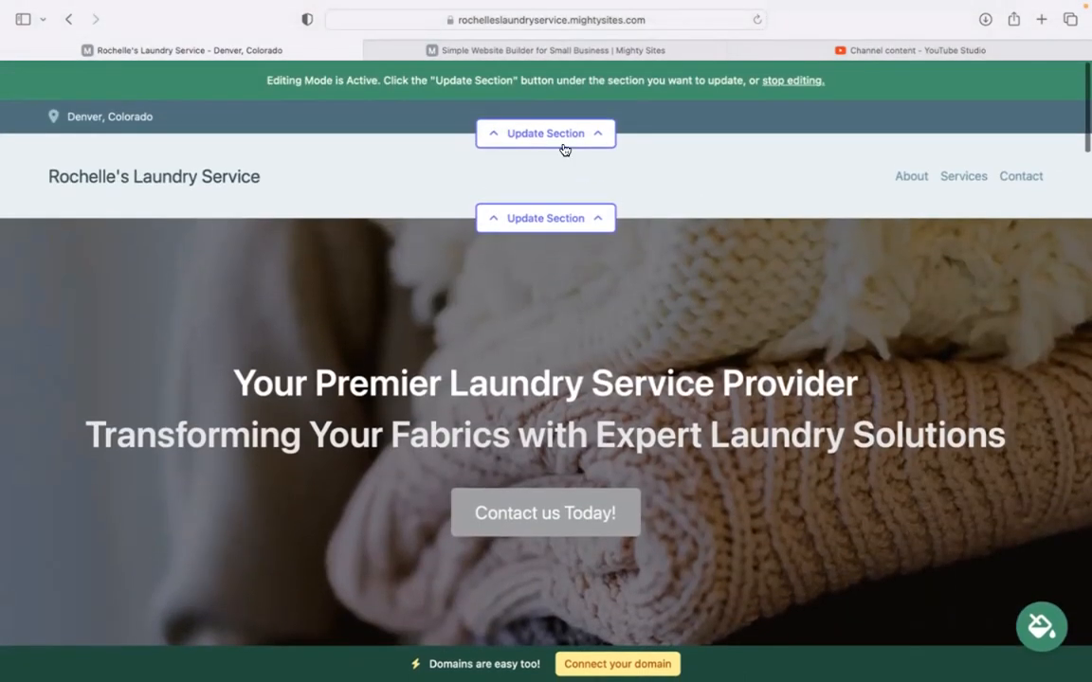
# Step: Enter the organization email in the top contact bar's section and show it on the site
pyautogui.click(564, 138)
pyautogui.click(569, 253)
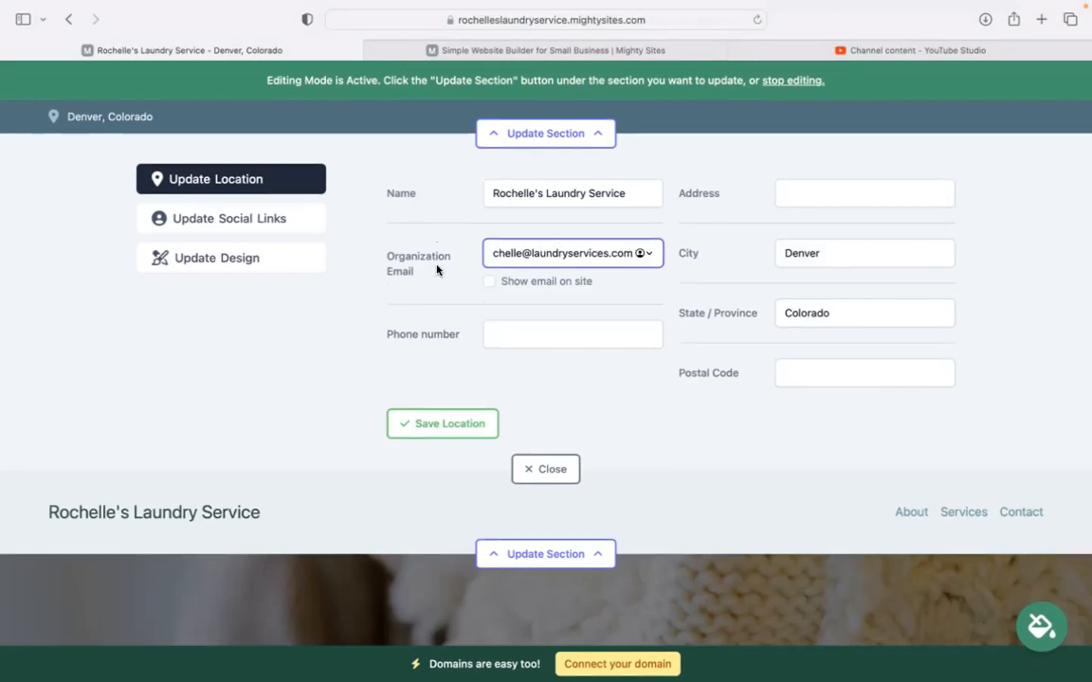
pyautogui.click(489, 281)
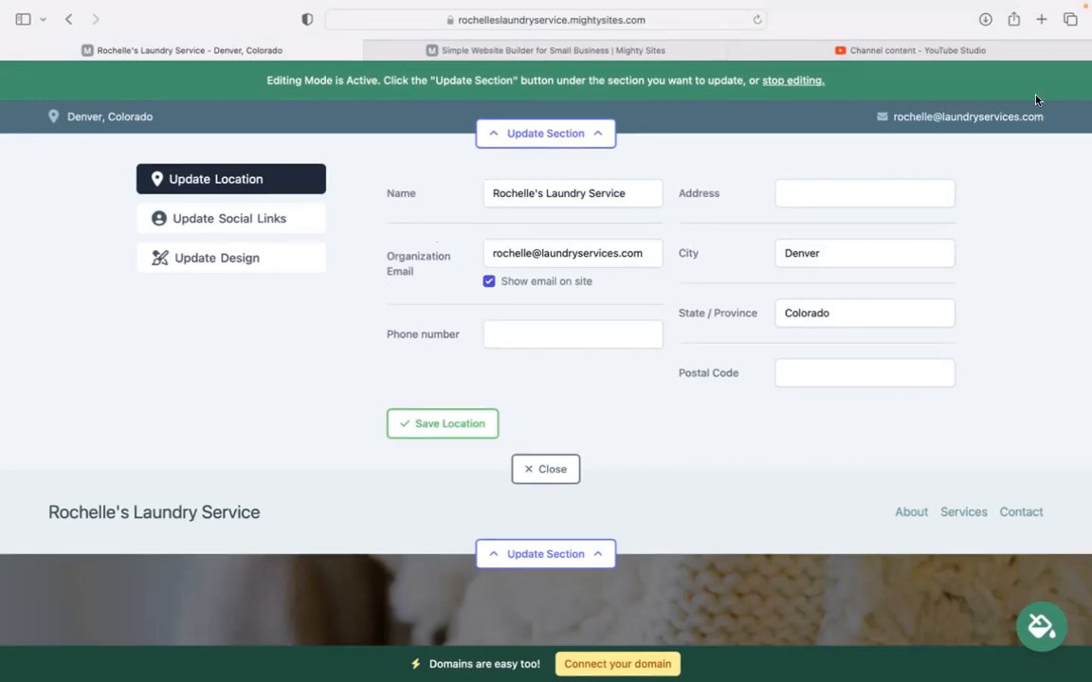
# Step: Enter the business phone number, correcting the mistyped digits
pyautogui.click(516, 329)
pyautogui.write('348')
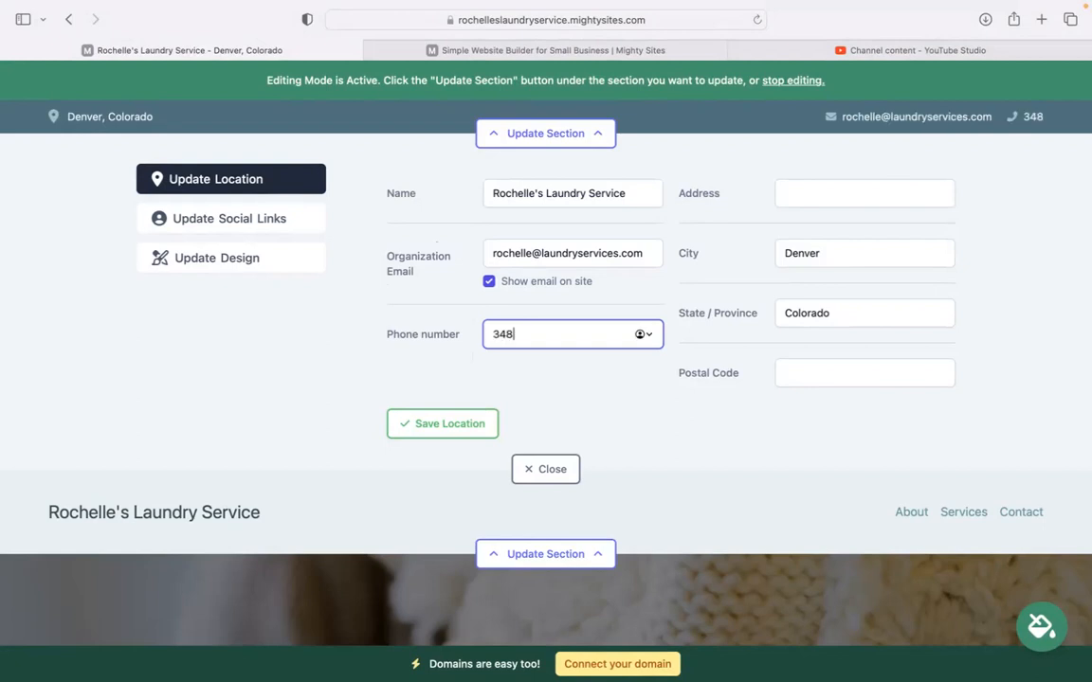
pyautogui.write('-3939')
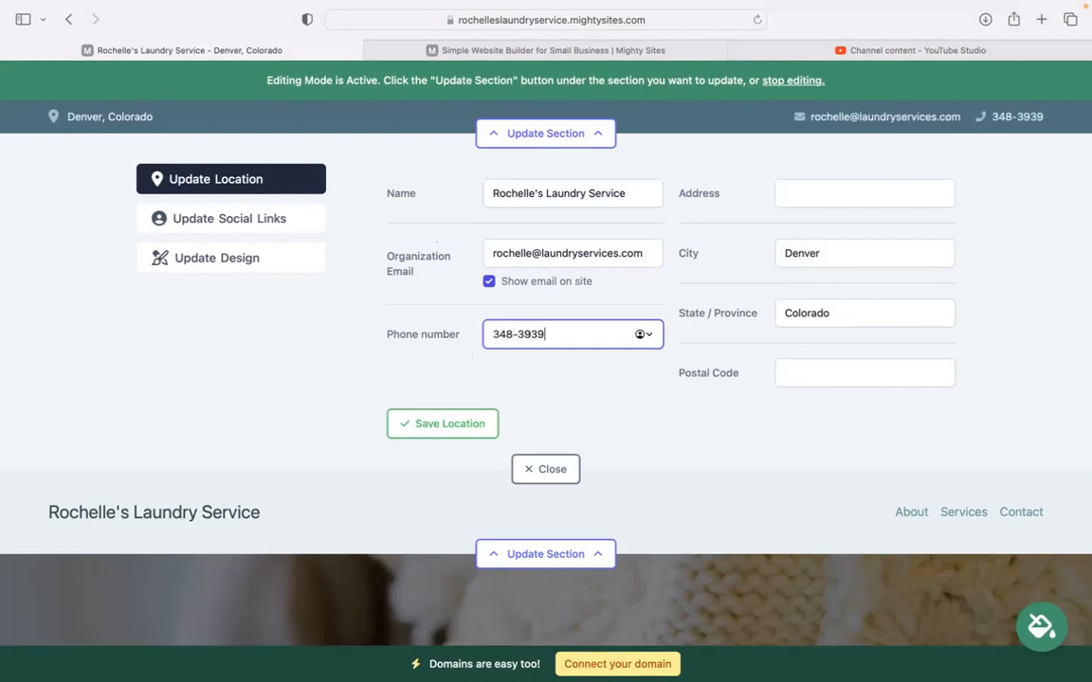
pyautogui.write('4')
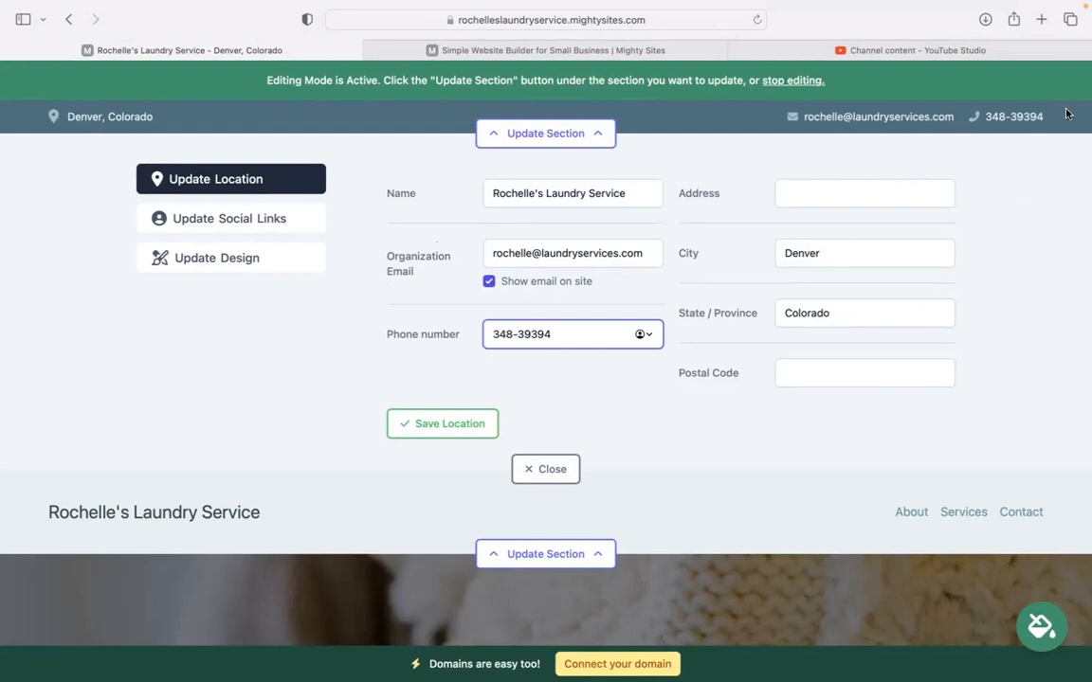
# Step: Fill in the street address and postal code, then save the location details
pyautogui.click(826, 205)
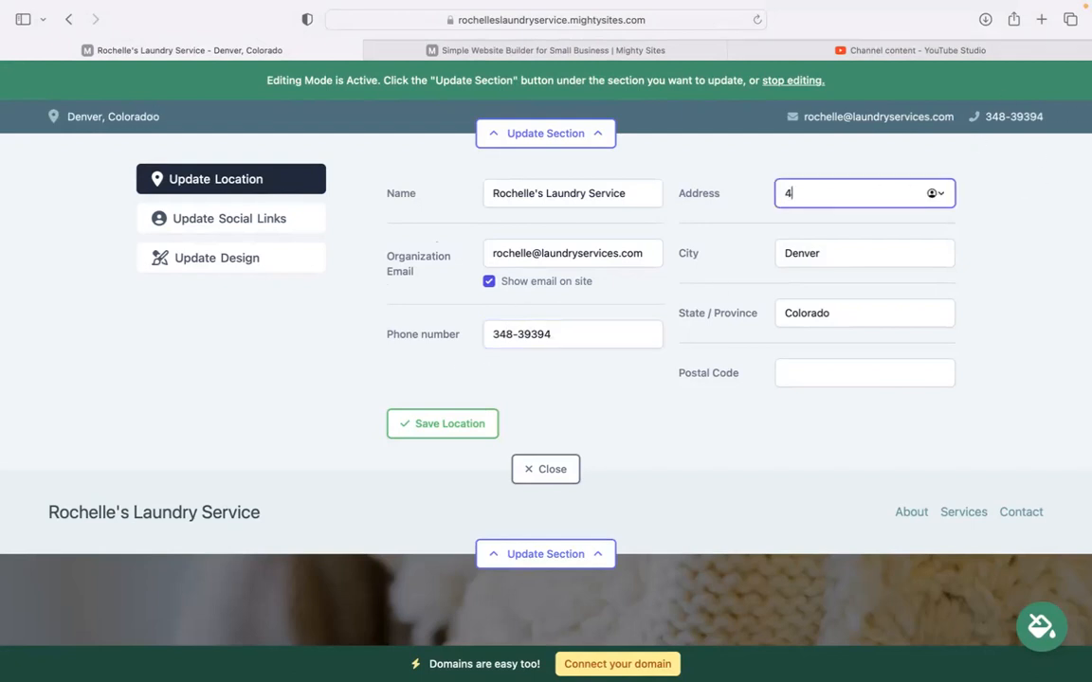
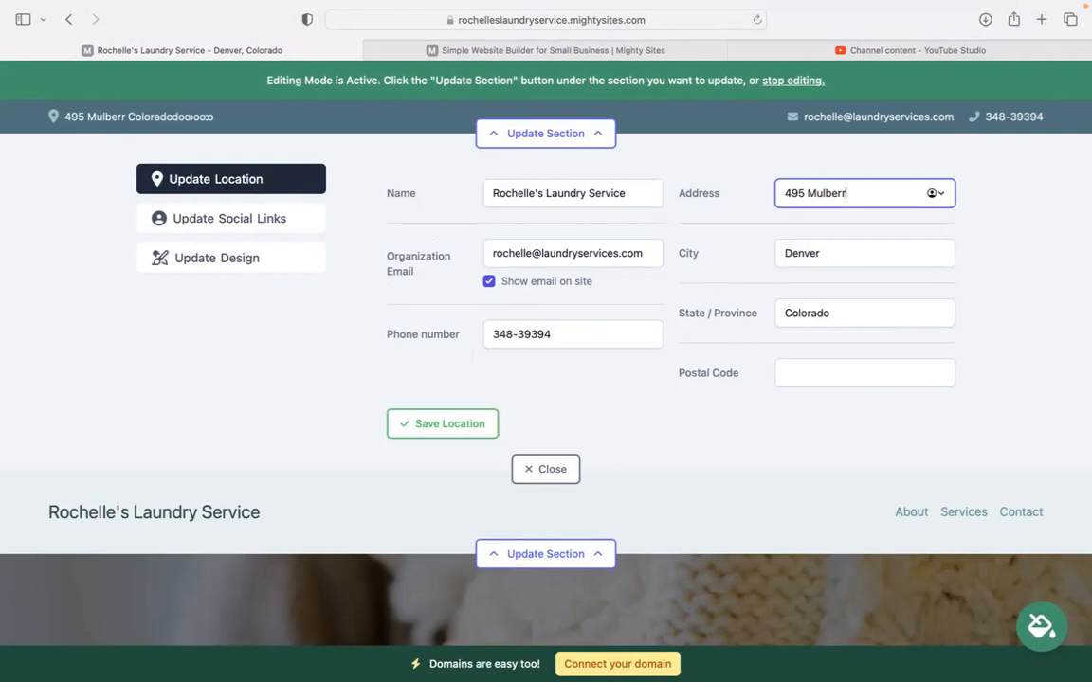
pyautogui.write('lA')
pyautogui.press('BackSpace')
pyautogui.press('BackSpace')
pyautogui.write('Lane')
pyautogui.click(870, 372)
pyautogui.write('45995')
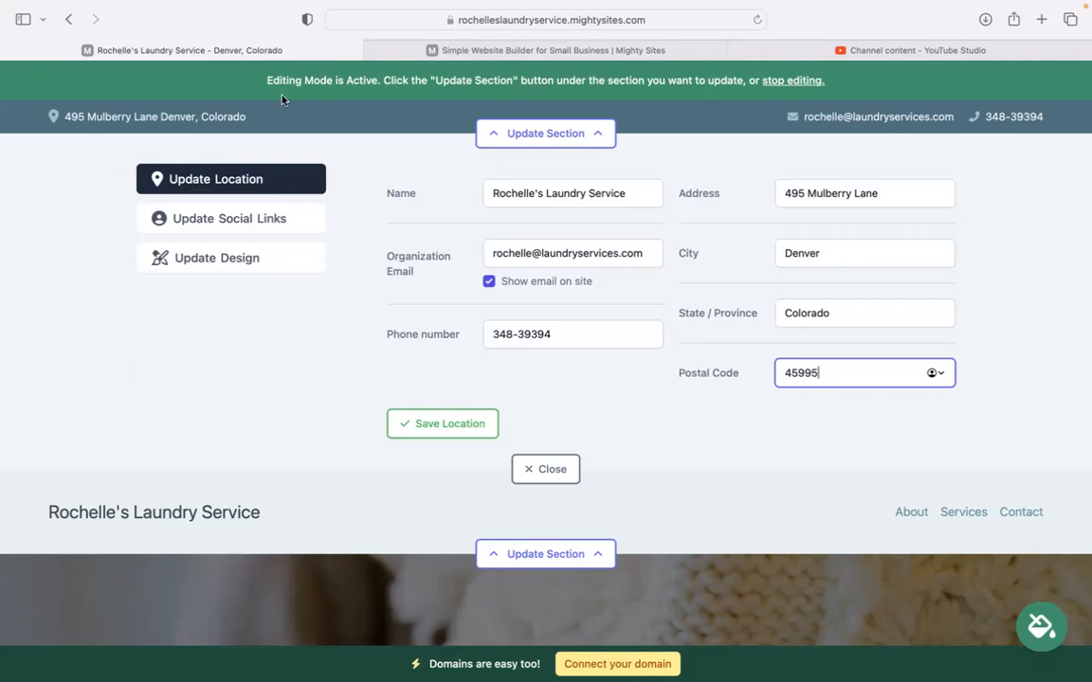
pyautogui.click(485, 432)
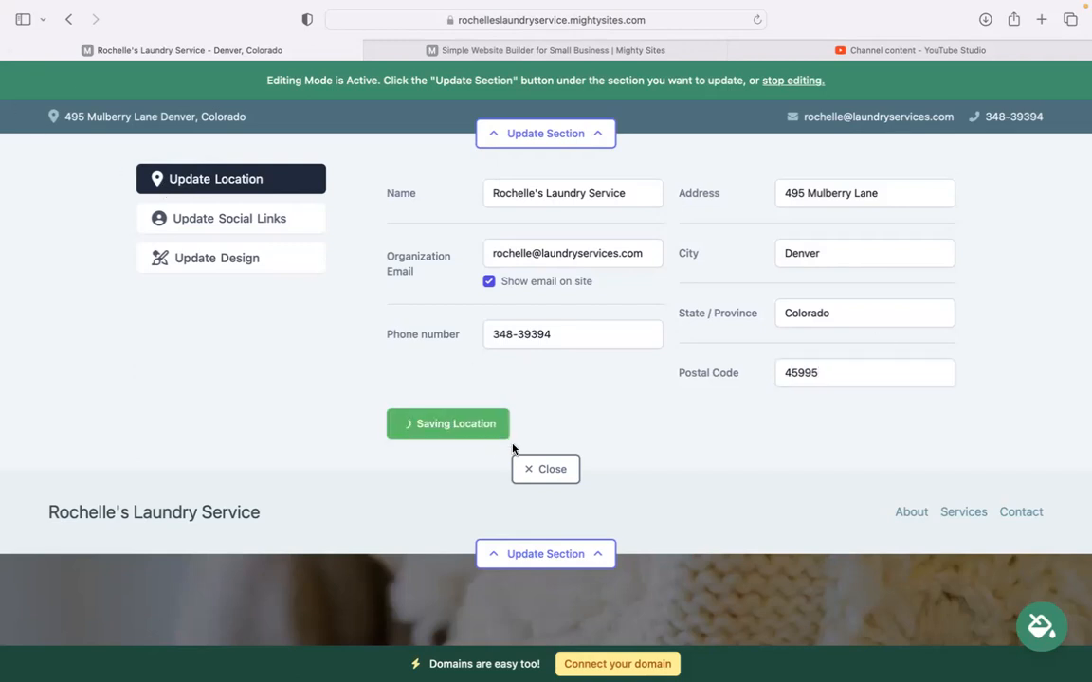
# Step: Save 'mightysites' as the Instagram and Twitter links, then open the header's logo settings
pyautogui.click(289, 217)
pyautogui.click(453, 199)
pyautogui.write('mightysites')
pyautogui.click(493, 252)
pyautogui.write('mightysites')
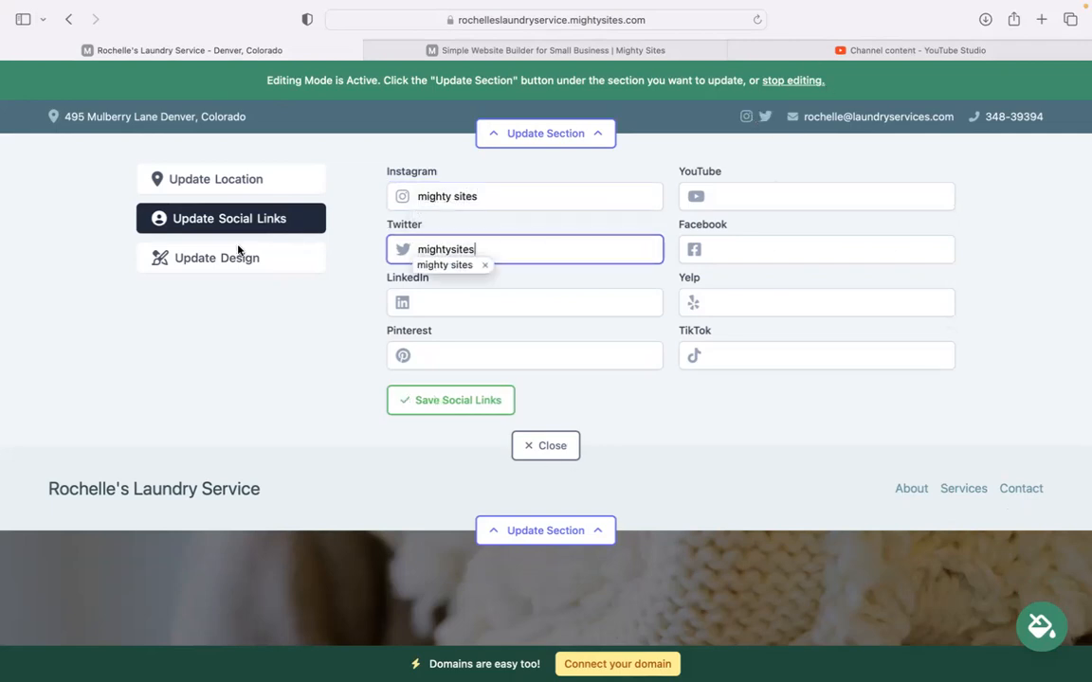
pyautogui.click(457, 403)
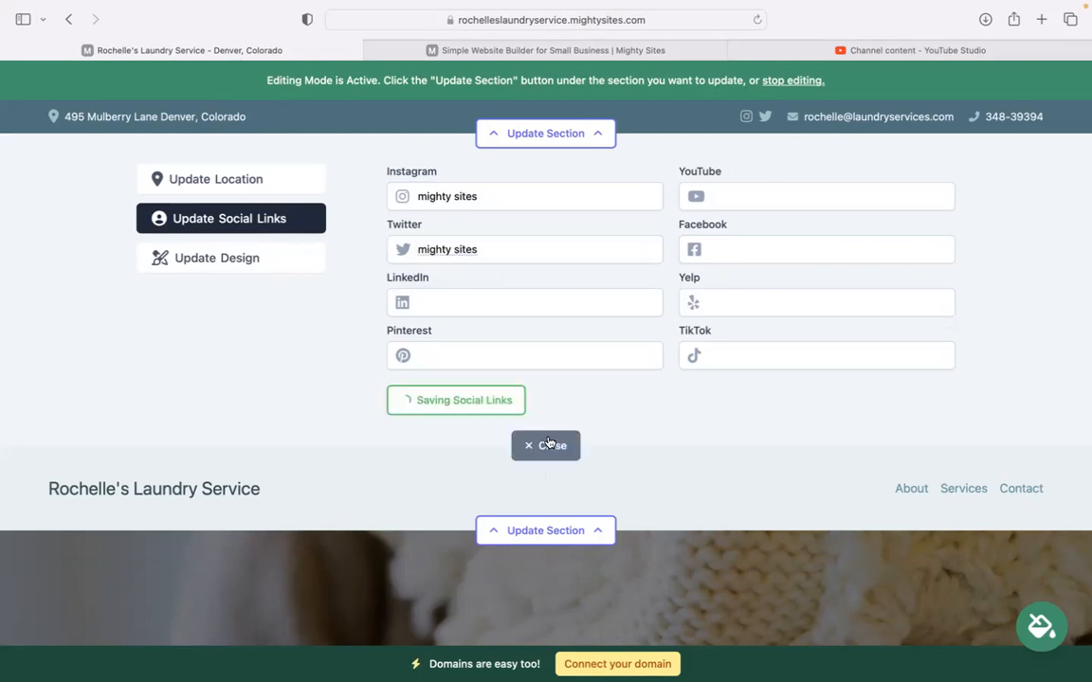
pyautogui.click(554, 223)
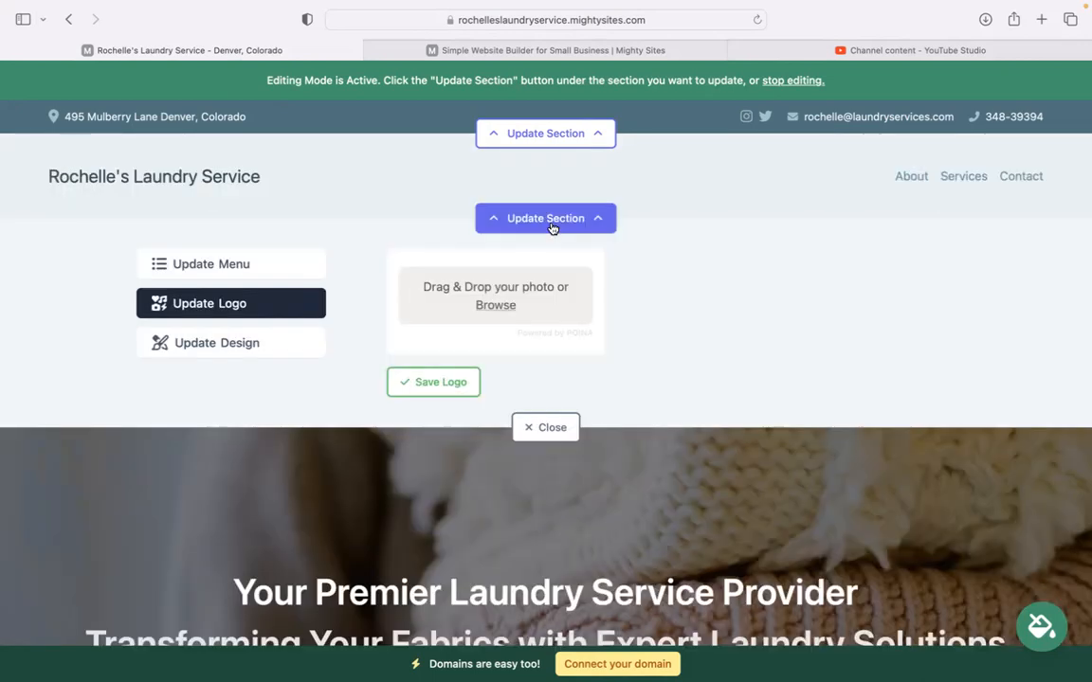
# Step: Upload the Mighty Sites logo PNG as the header logo, enlarge it, and close the editor
pyautogui.click(490, 315)
pyautogui.doubleClick(485, 318)
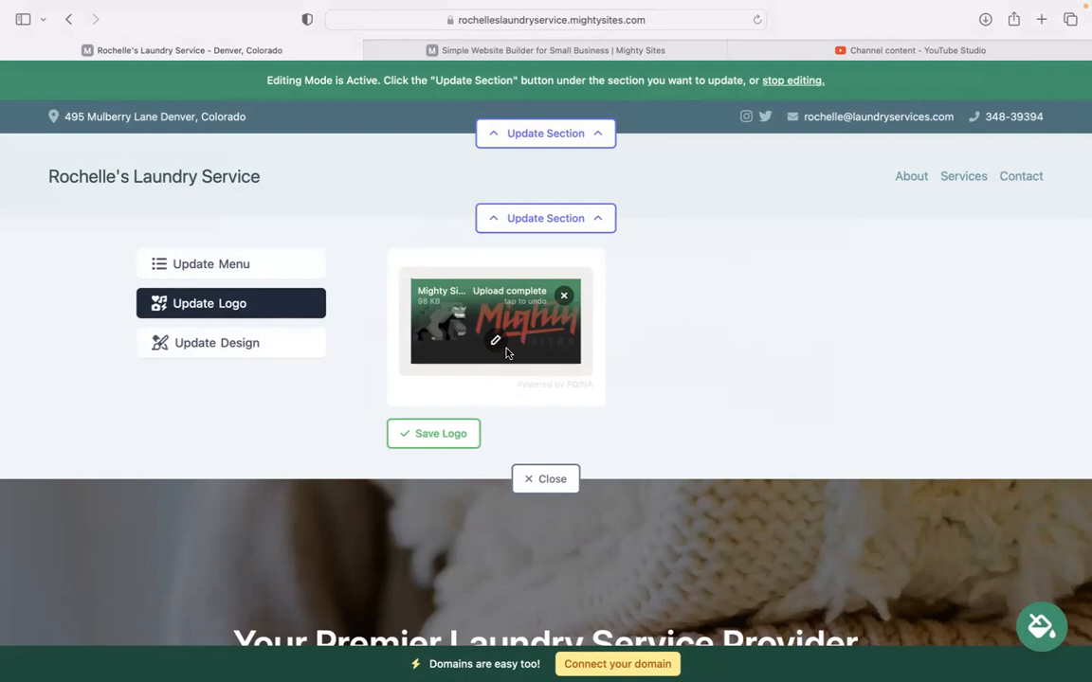
pyautogui.click(443, 432)
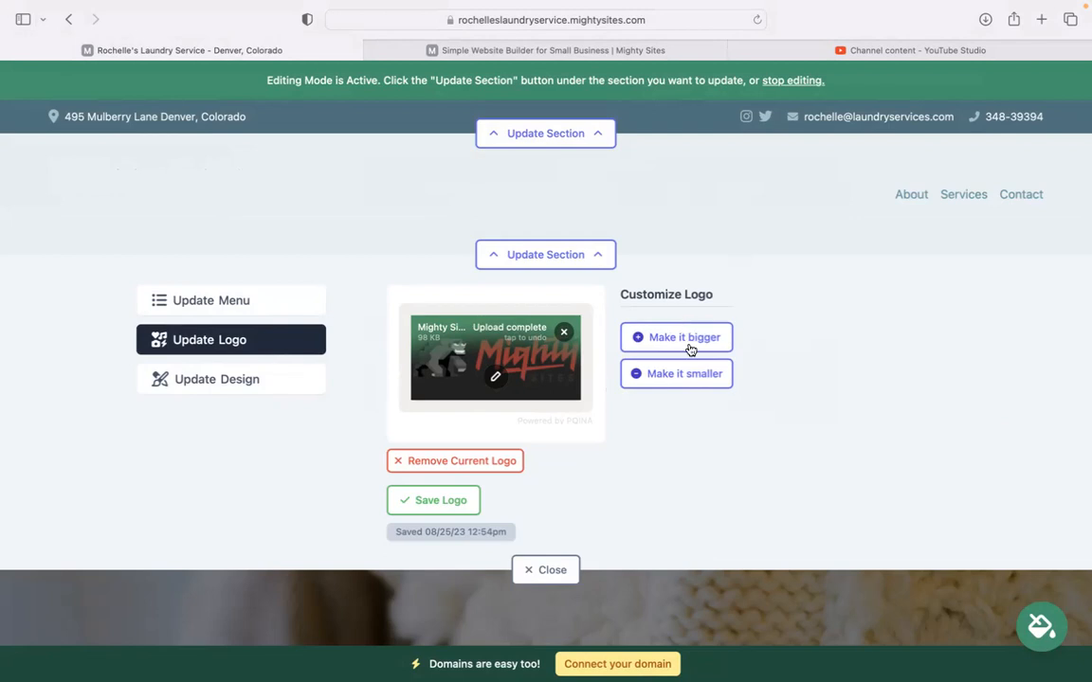
pyautogui.click(698, 379)
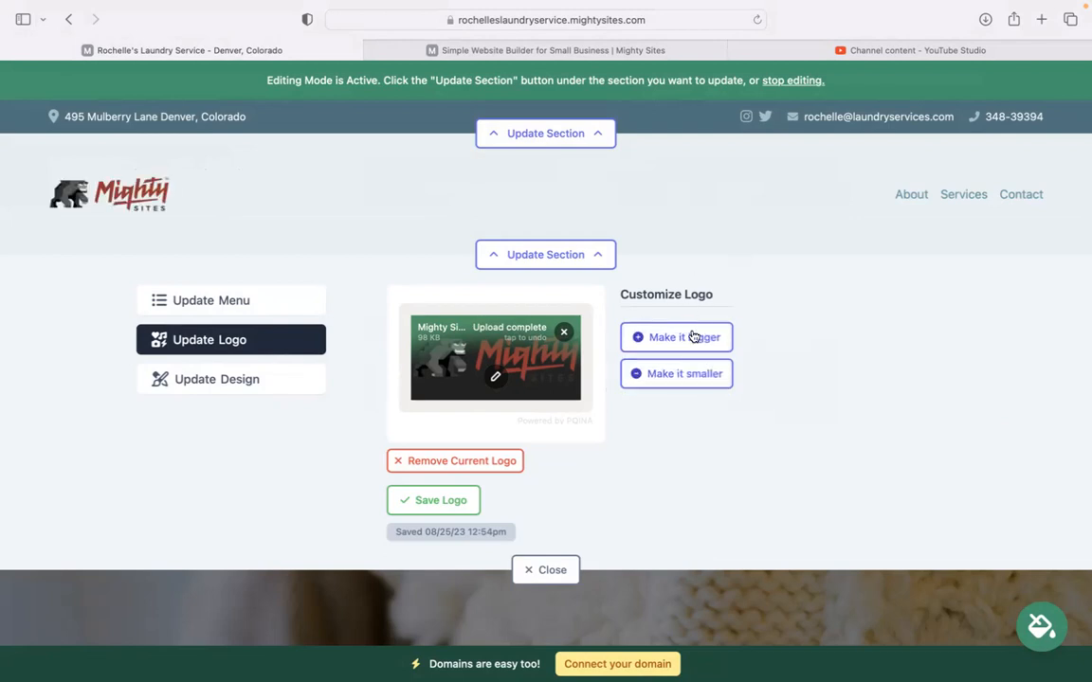
pyautogui.click(545, 570)
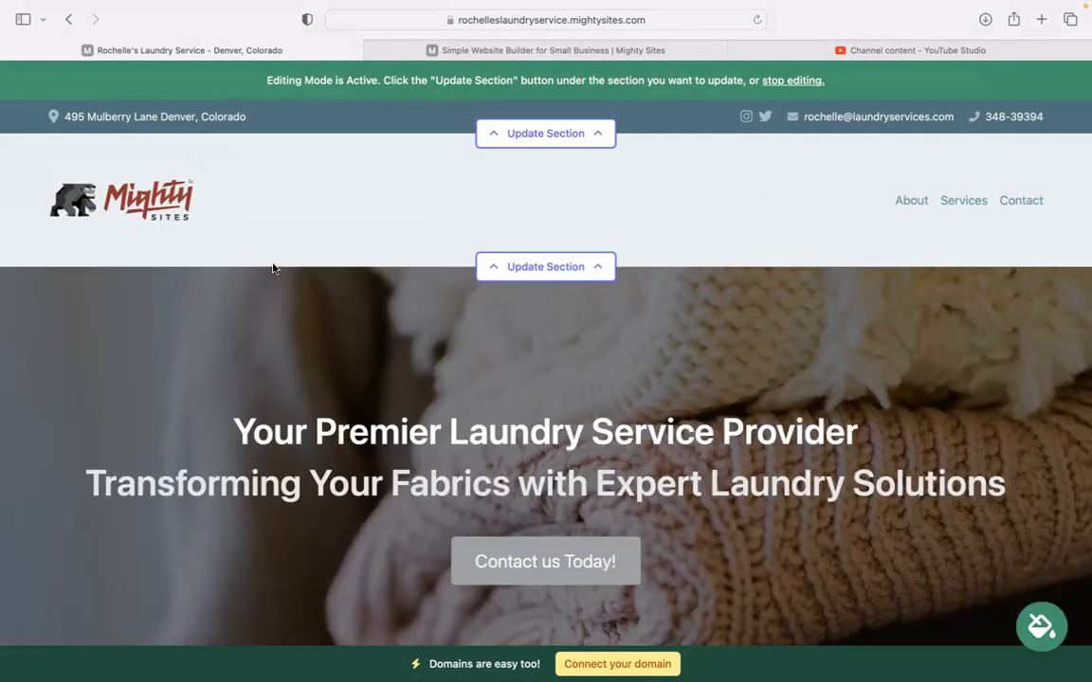
# Step: Browse the colour theme carousel and save the blue theme for the whole site
pyautogui.scroll(-5, 275, 268)
pyautogui.scroll(-5, 546, 331)
pyautogui.scroll(-1, 546, 331)
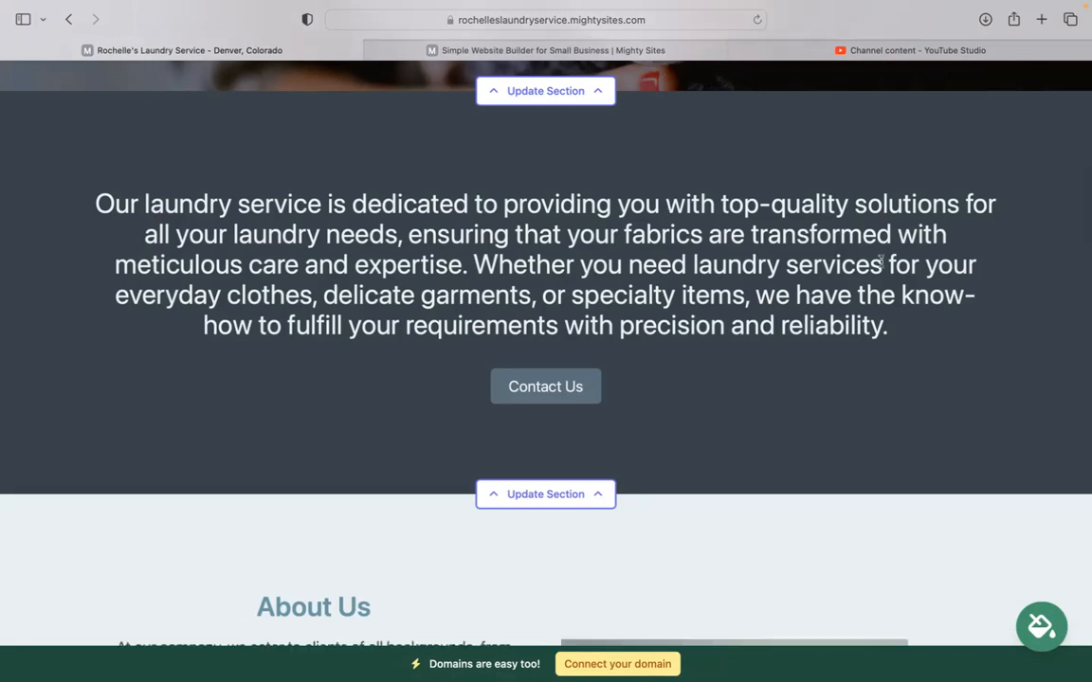
pyautogui.scroll(-2, 546, 332)
pyautogui.scroll(-2, 545, 351)
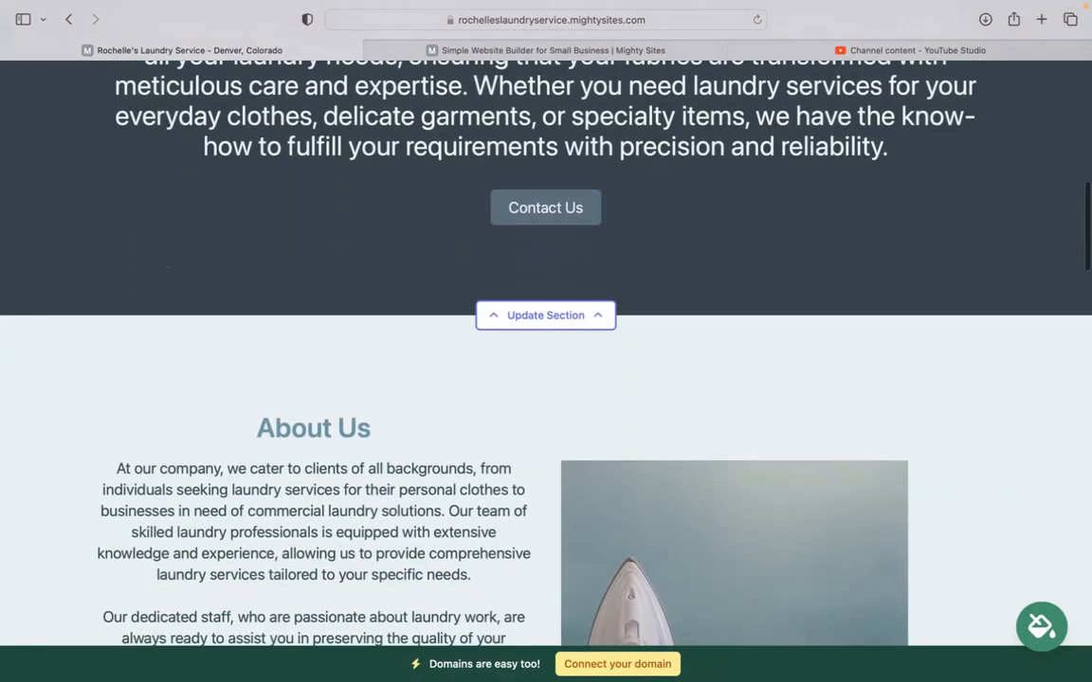
pyautogui.scroll(15, 545, 351)
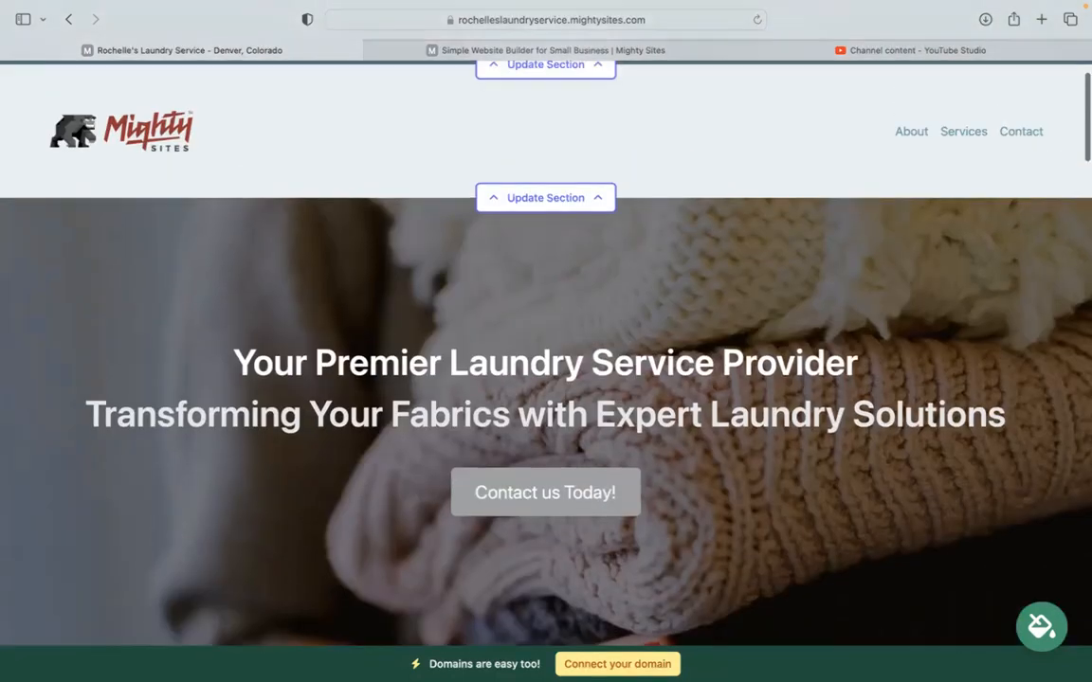
pyautogui.scroll(-5, 546, 331)
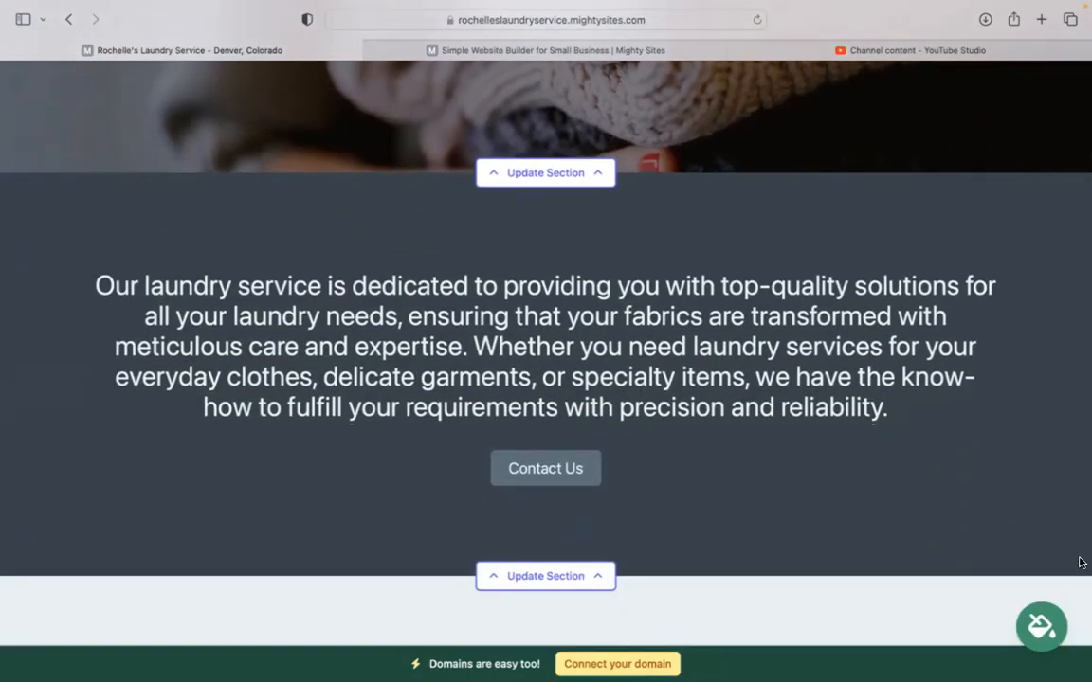
pyautogui.click(1030, 626)
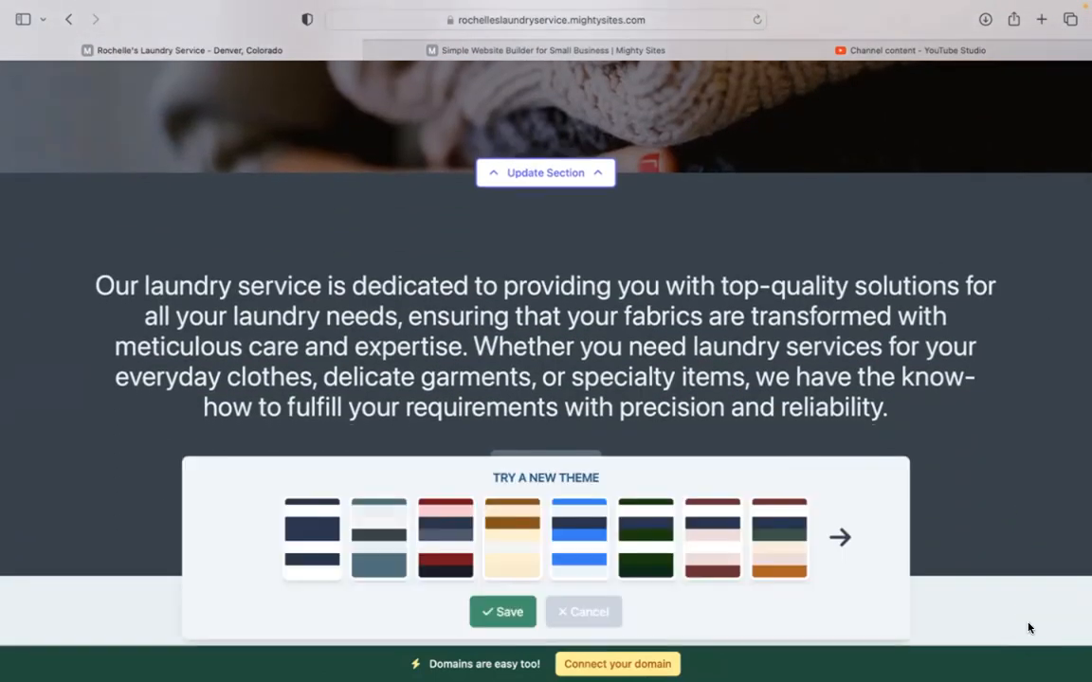
pyautogui.click(859, 533)
pyautogui.click(860, 535)
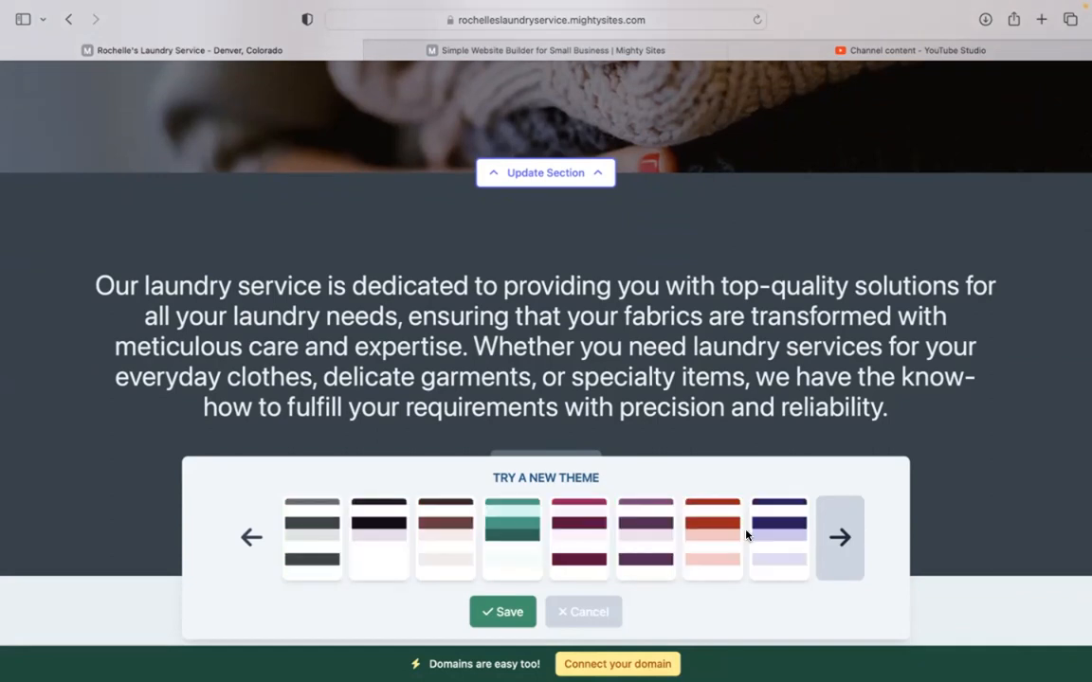
pyautogui.click(840, 536)
pyautogui.click(636, 548)
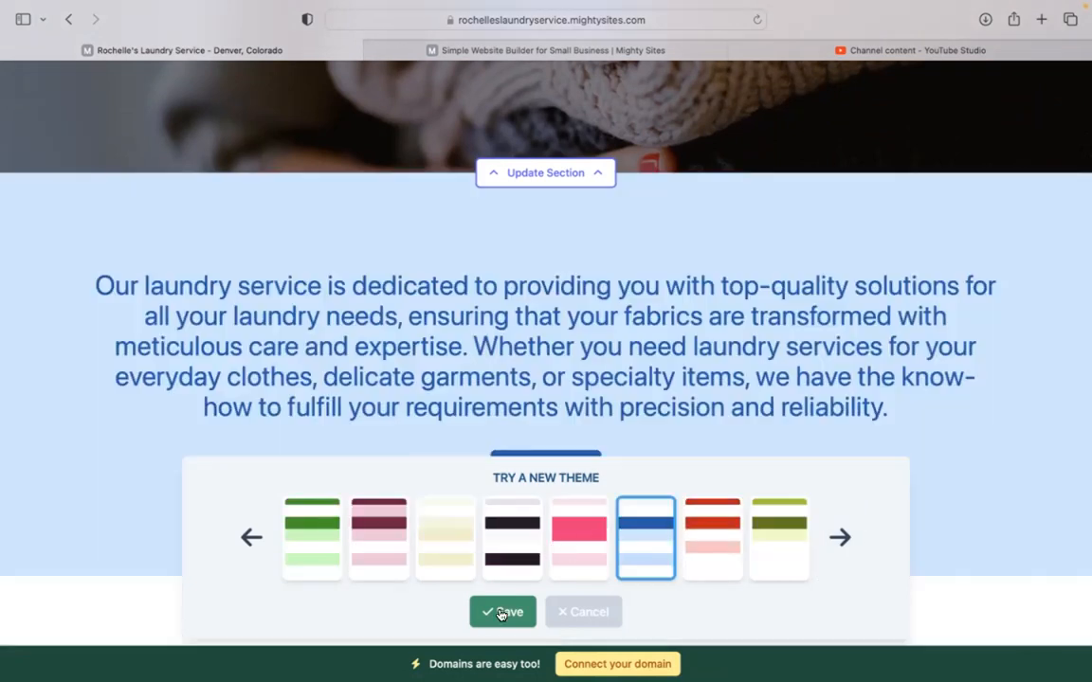
pyautogui.click(501, 612)
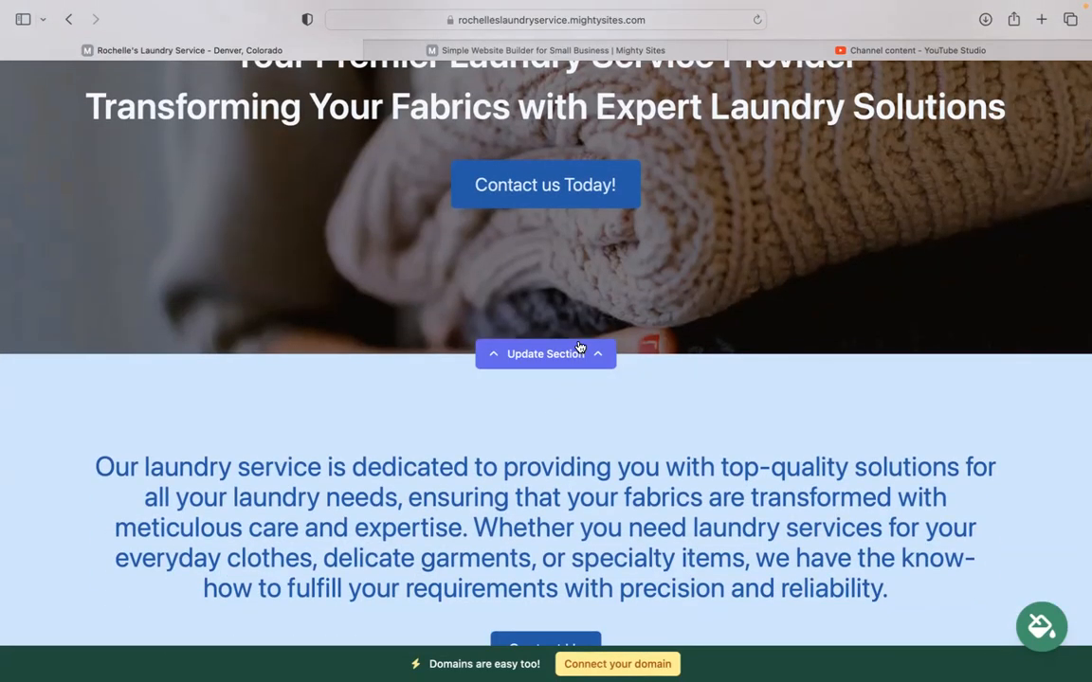
# Step: Open the hero section's image options and preview the photo library without changing the photo
pyautogui.click(579, 348)
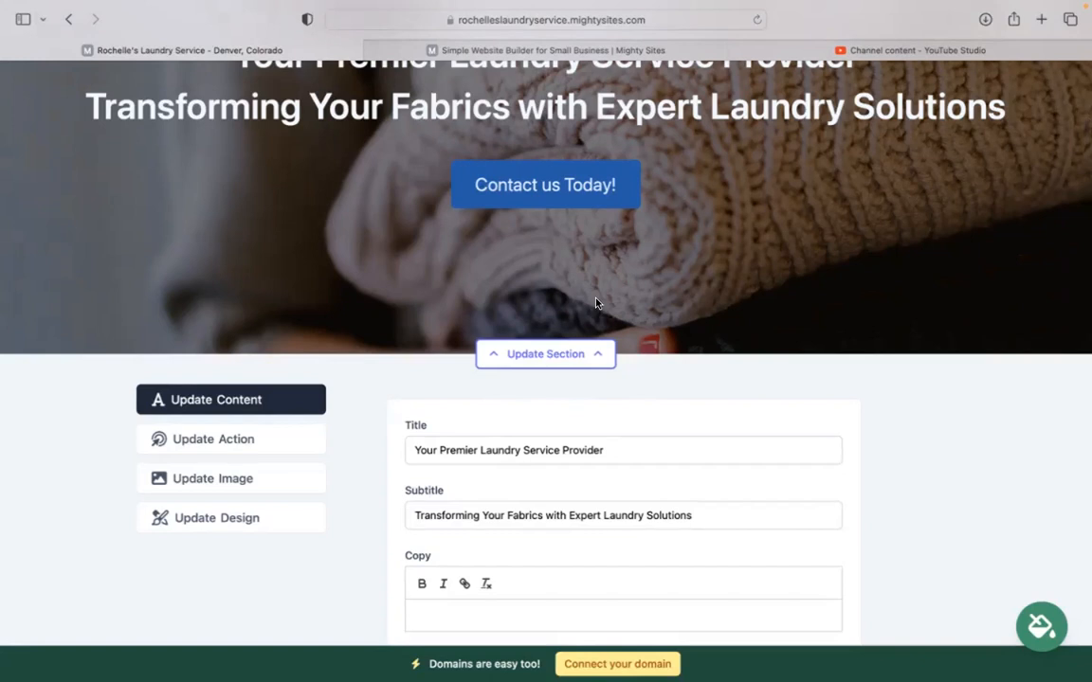
pyautogui.click(283, 481)
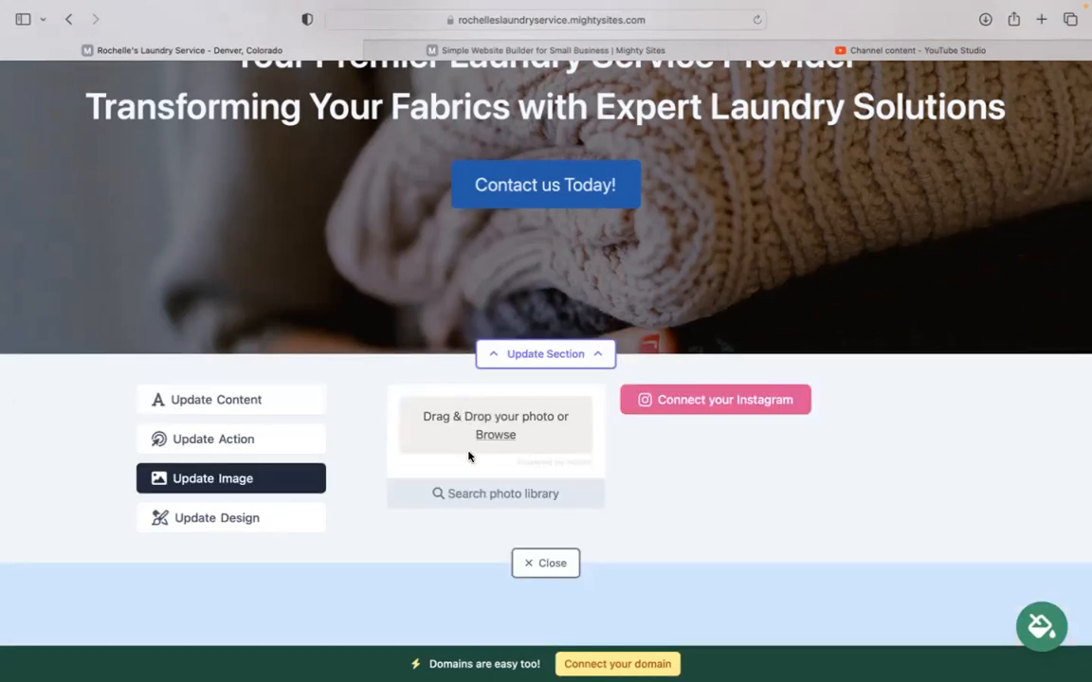
pyautogui.click(545, 510)
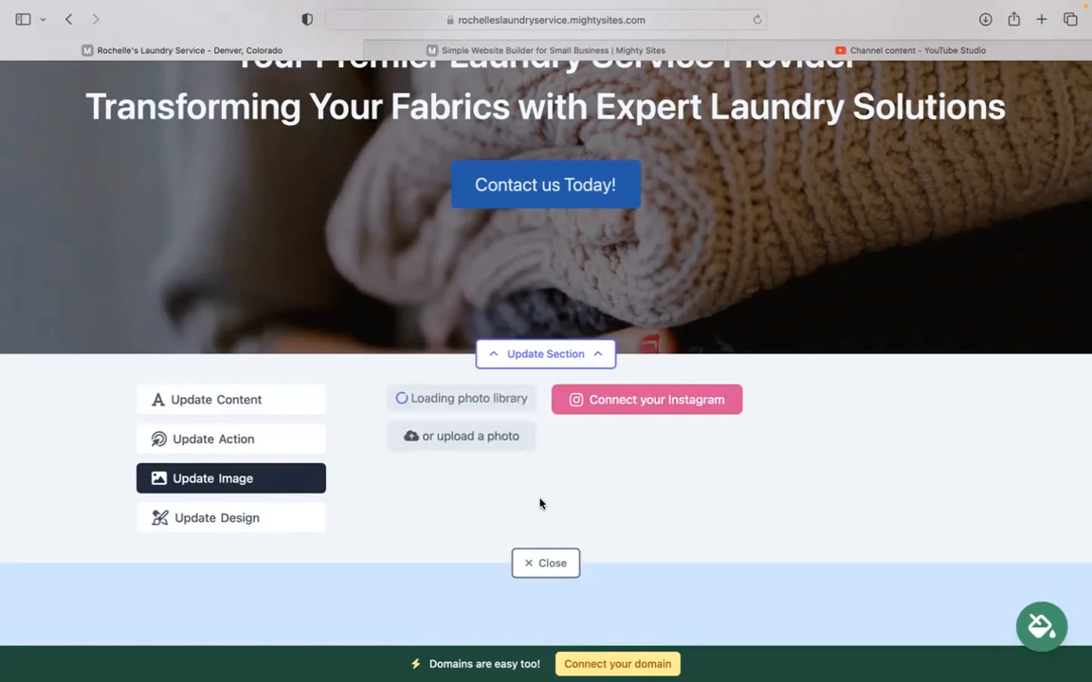
pyautogui.scroll(-5, 1019, 403)
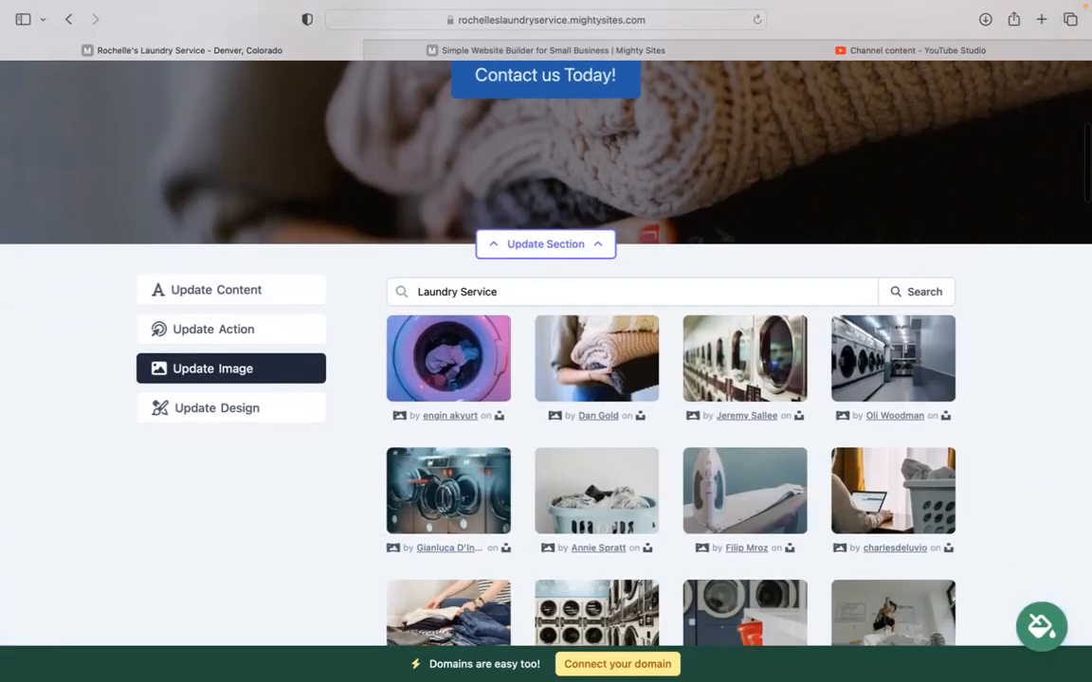
pyautogui.scroll(-2, 890, 560)
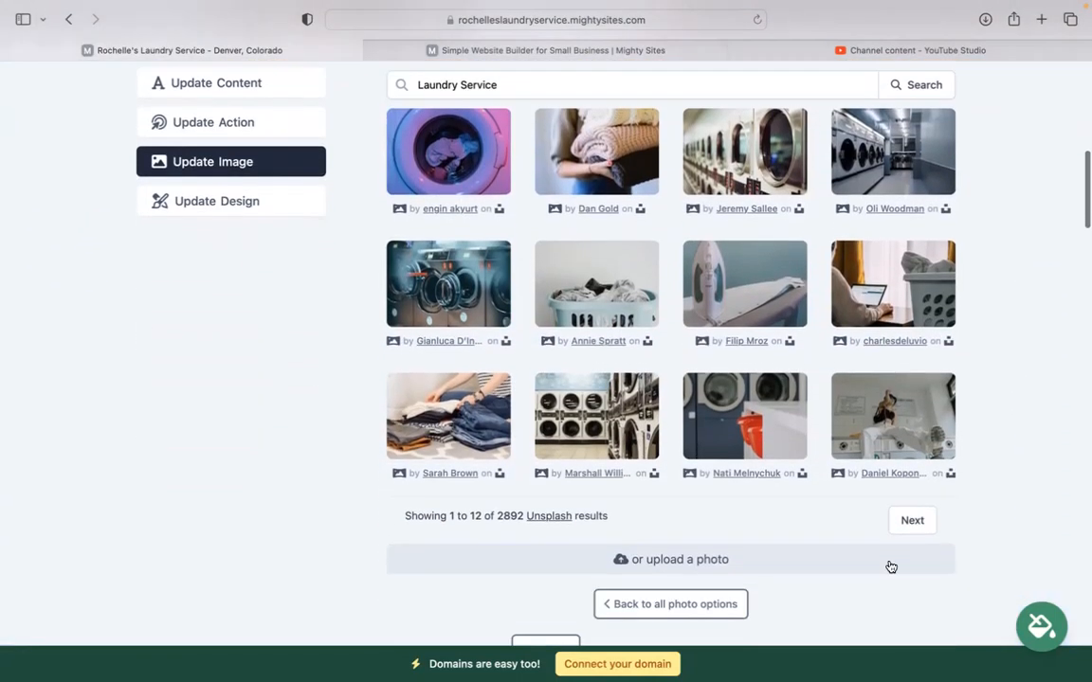
pyautogui.click(673, 604)
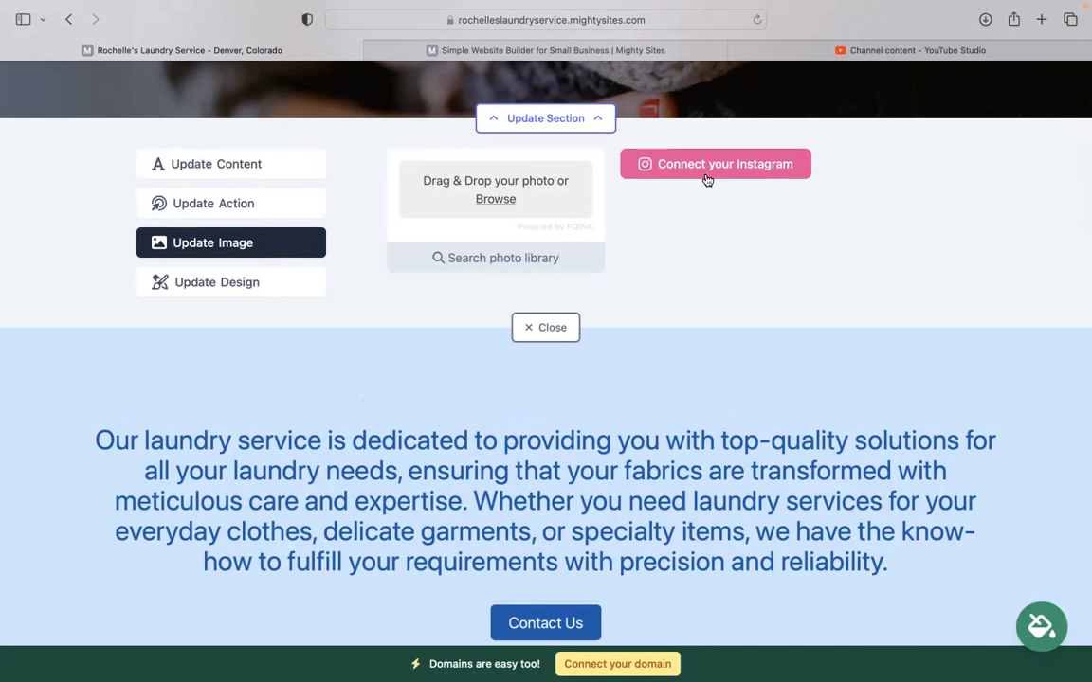
# Step: Check the 'Contact us Today!' button's link, keep it on Home: Lead Form, and close the editor
pyautogui.click(218, 205)
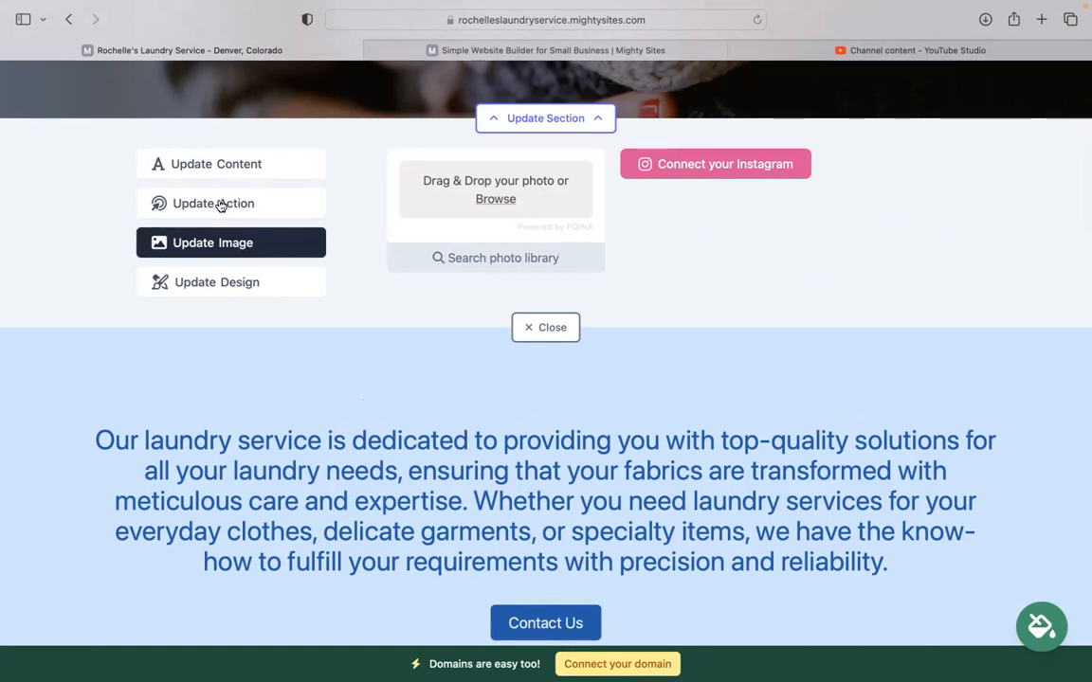
pyautogui.scroll(3, 76, 217)
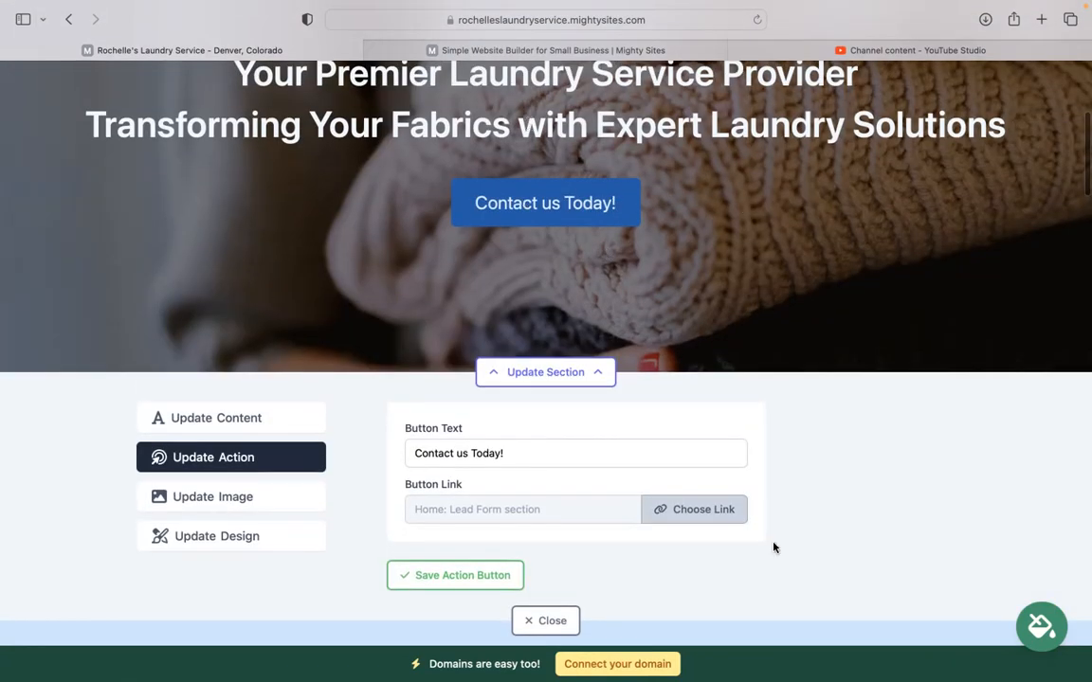
pyautogui.click(720, 511)
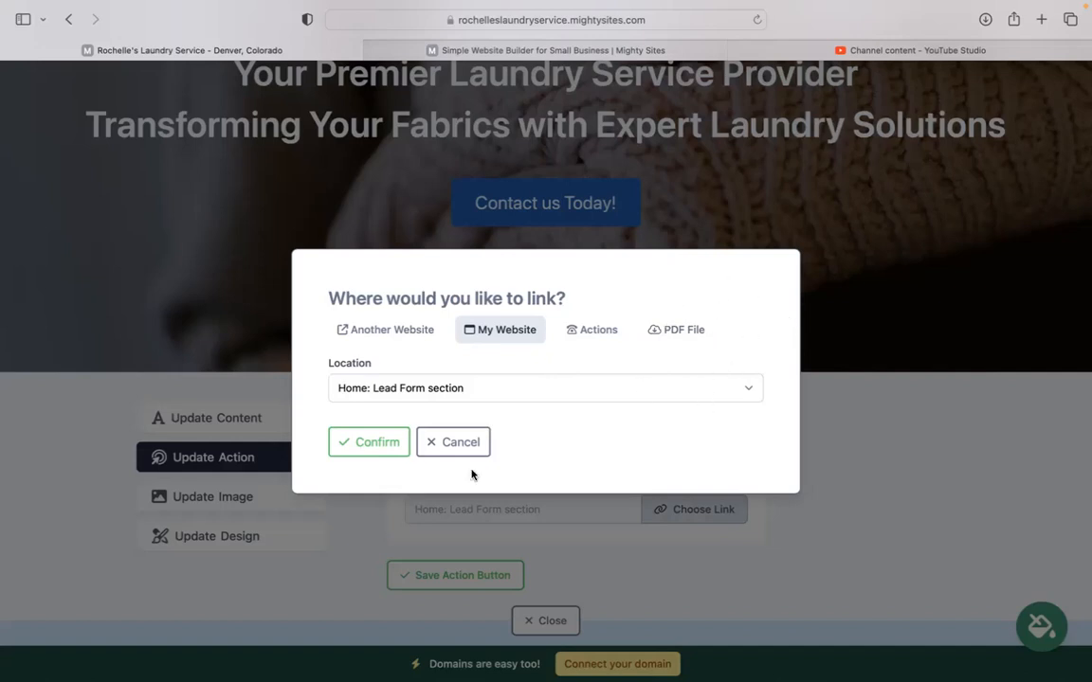
pyautogui.click(445, 455)
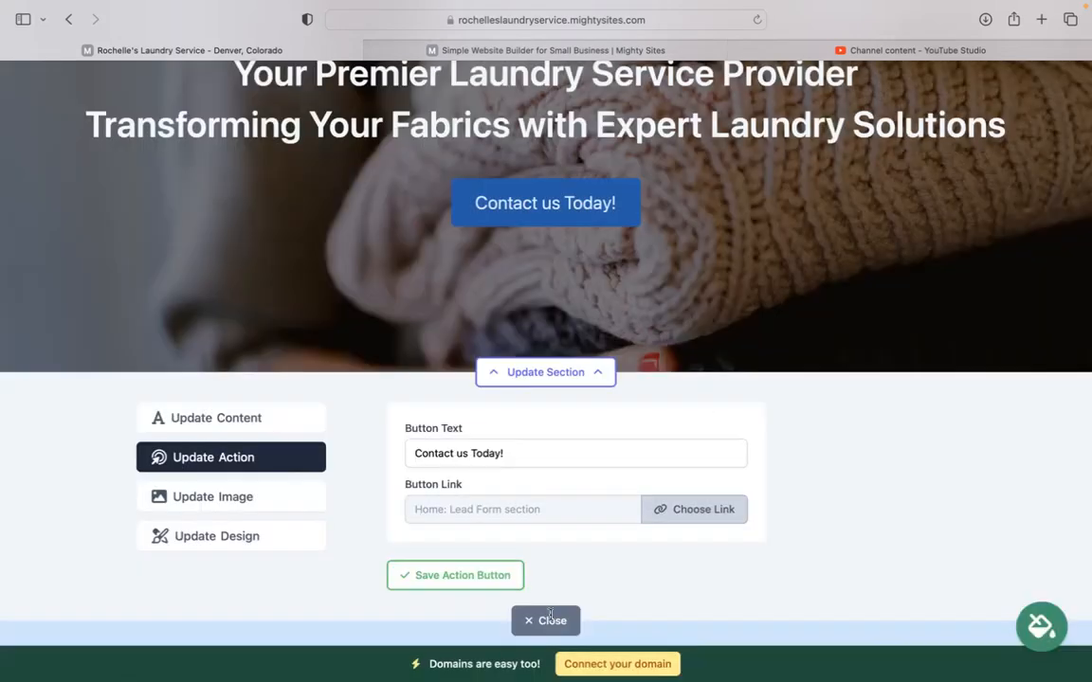
pyautogui.click(552, 621)
pyautogui.scroll(-10, 360, 459)
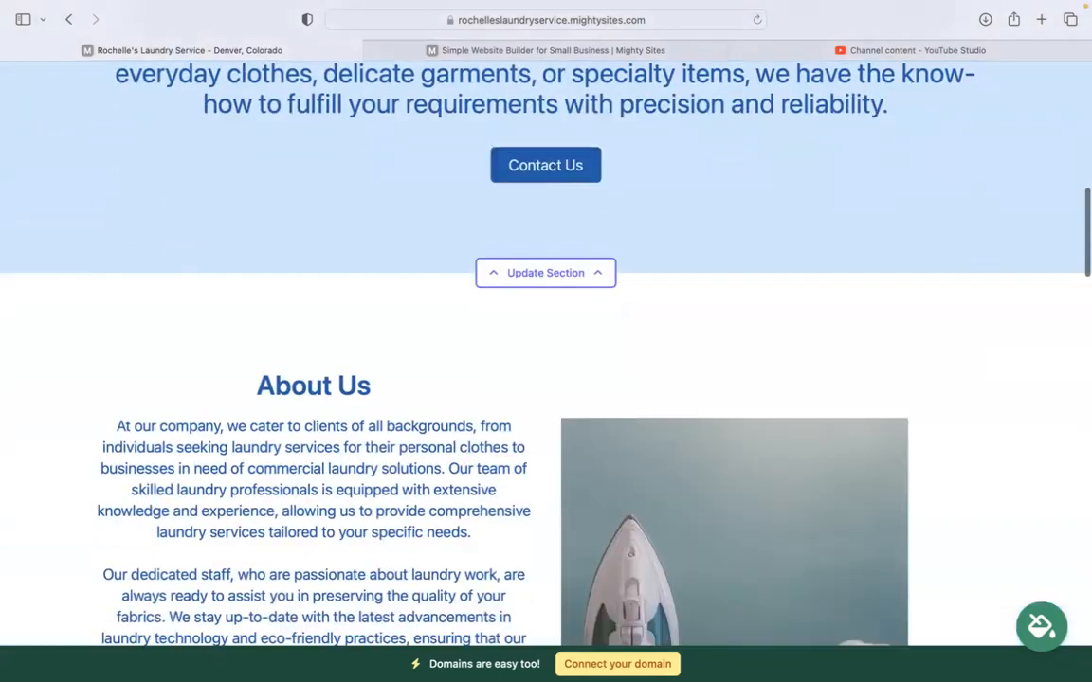
pyautogui.scroll(-10, 546, 360)
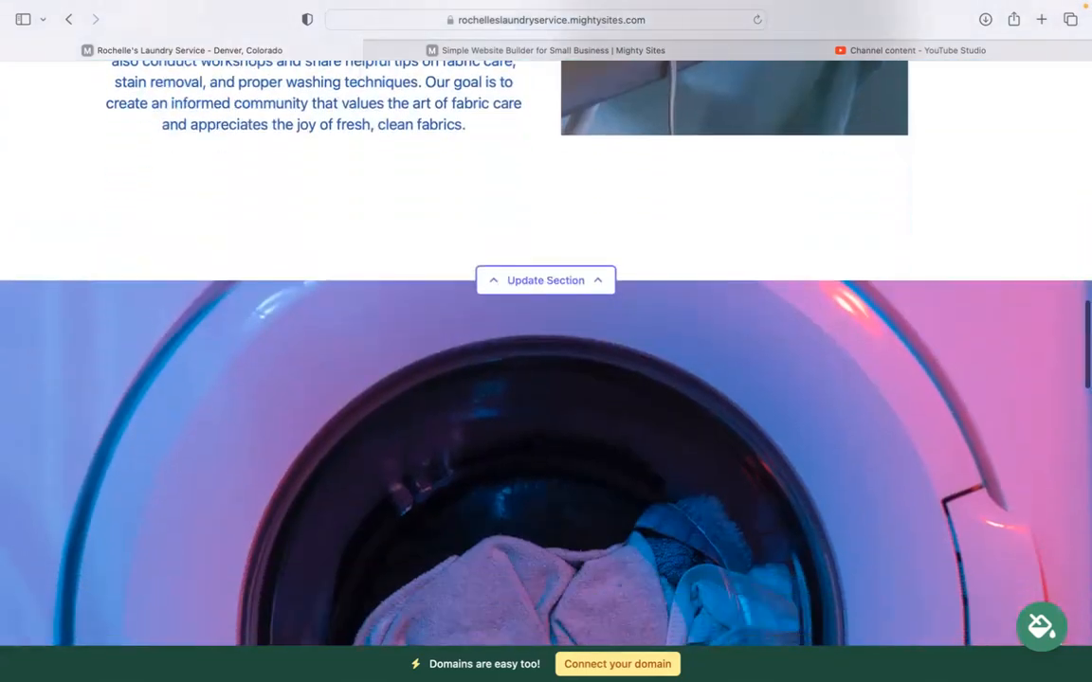
pyautogui.scroll(-15, 546, 360)
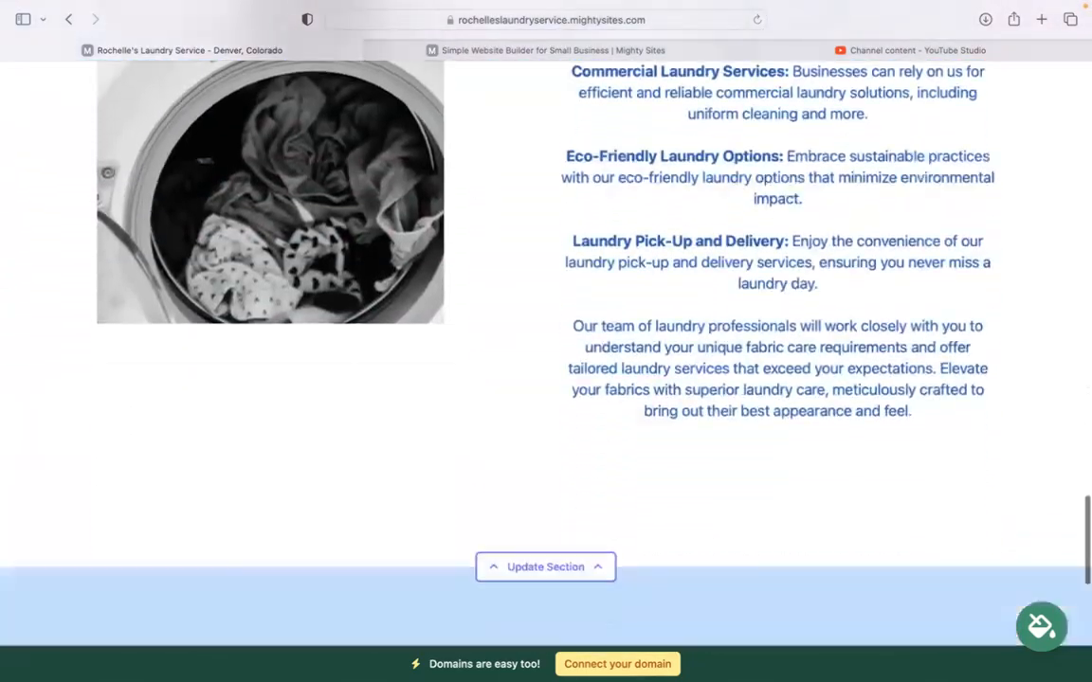
pyautogui.scroll(-2, 546, 361)
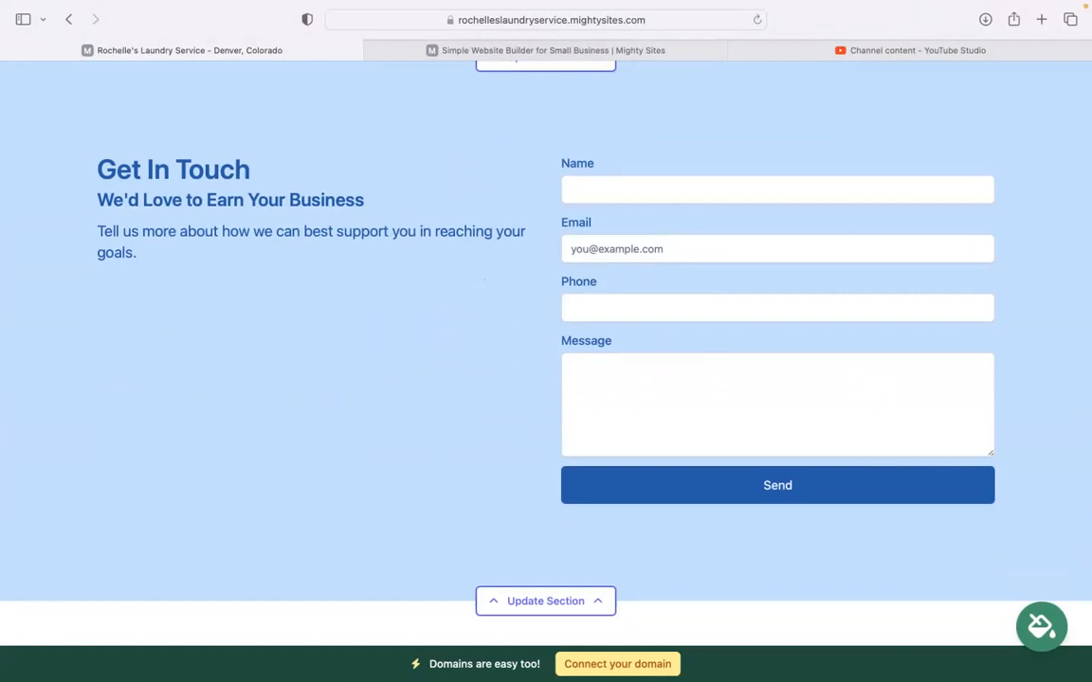
pyautogui.scroll(10, 546, 351)
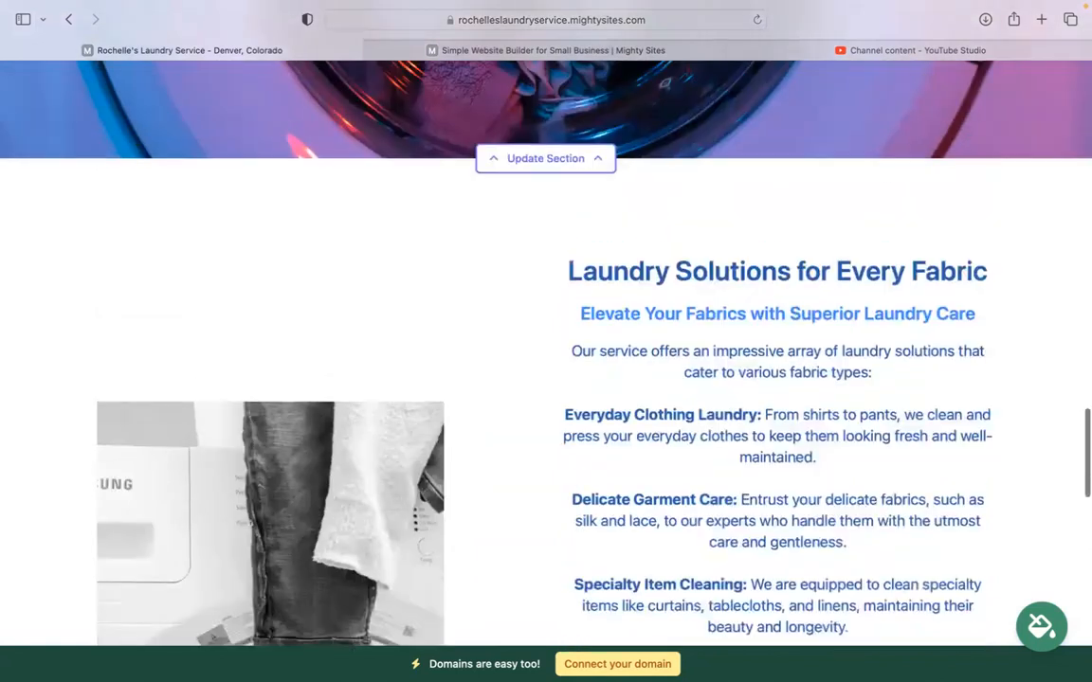
pyautogui.scroll(3, 546, 350)
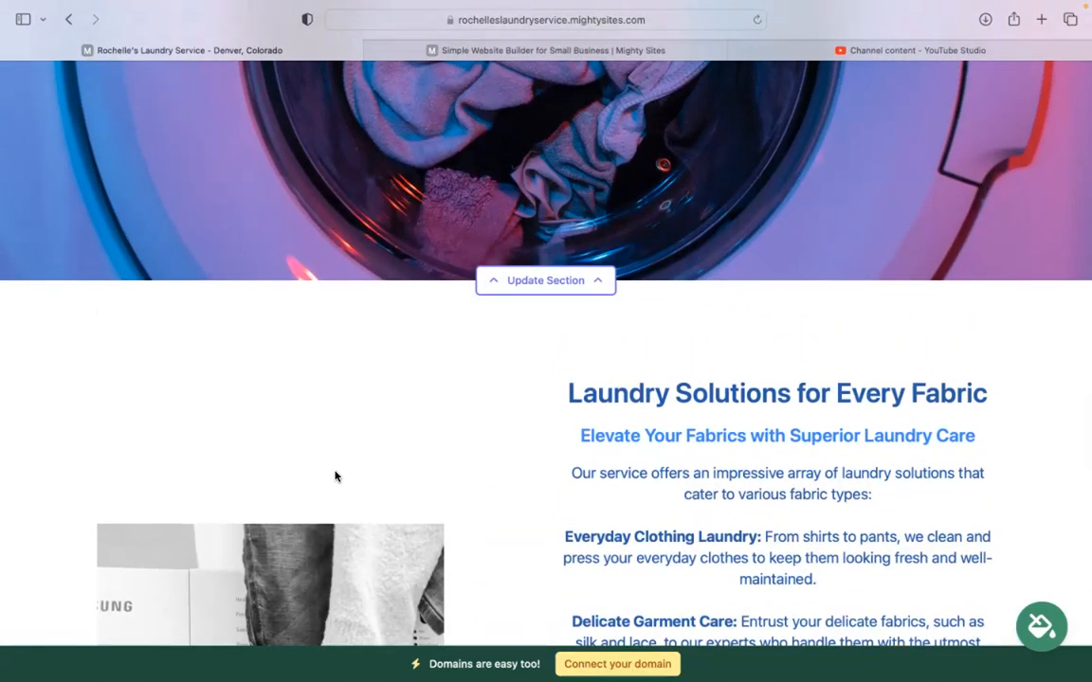
pyautogui.scroll(5, 335, 475)
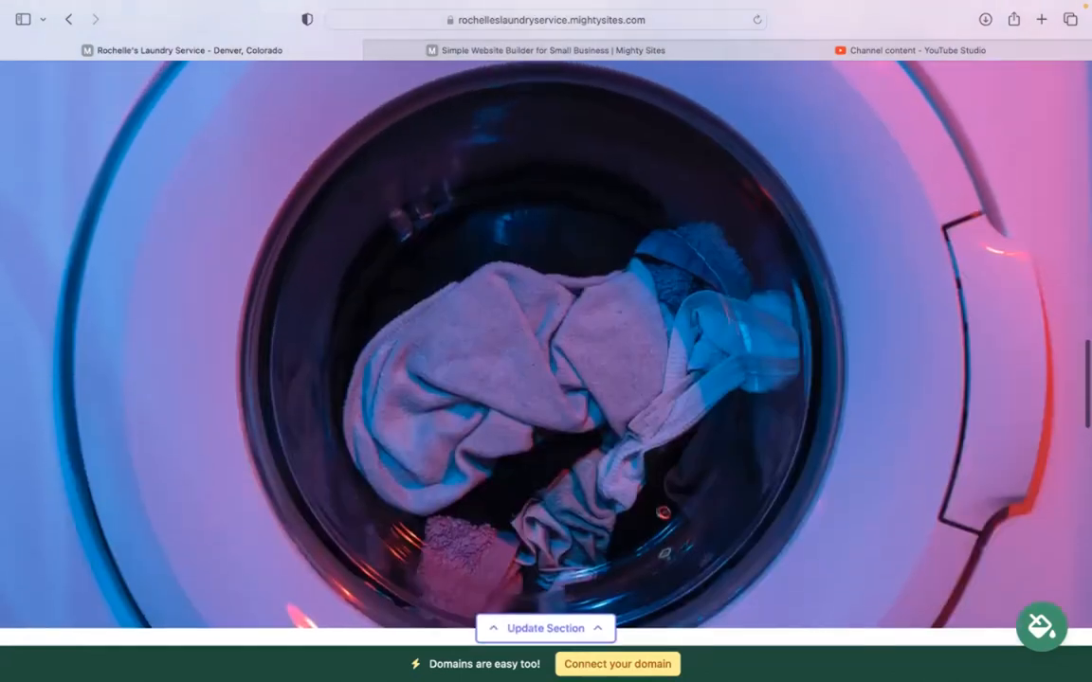
pyautogui.scroll(3, 334, 475)
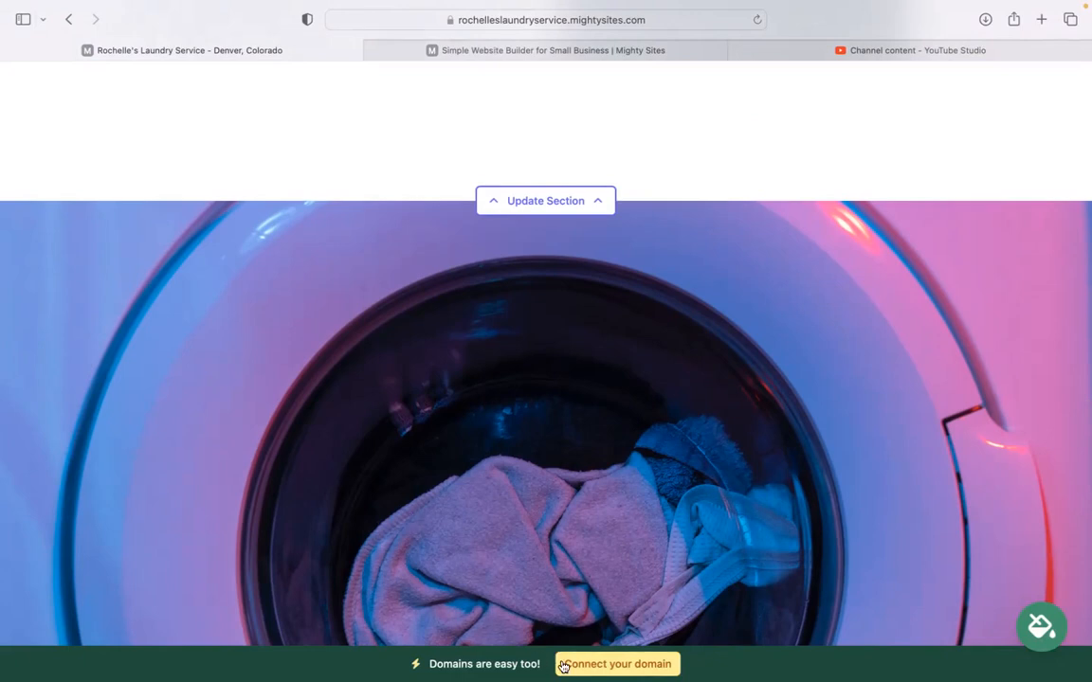
pyautogui.scroll(10, 455, 614)
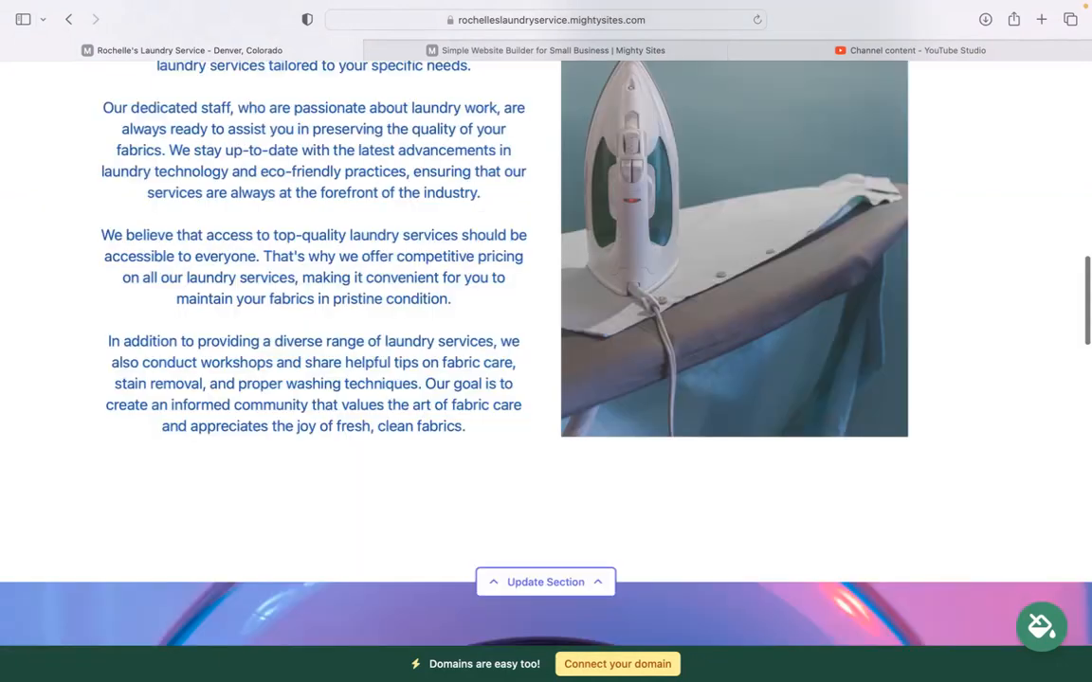
pyautogui.scroll(15, 545, 341)
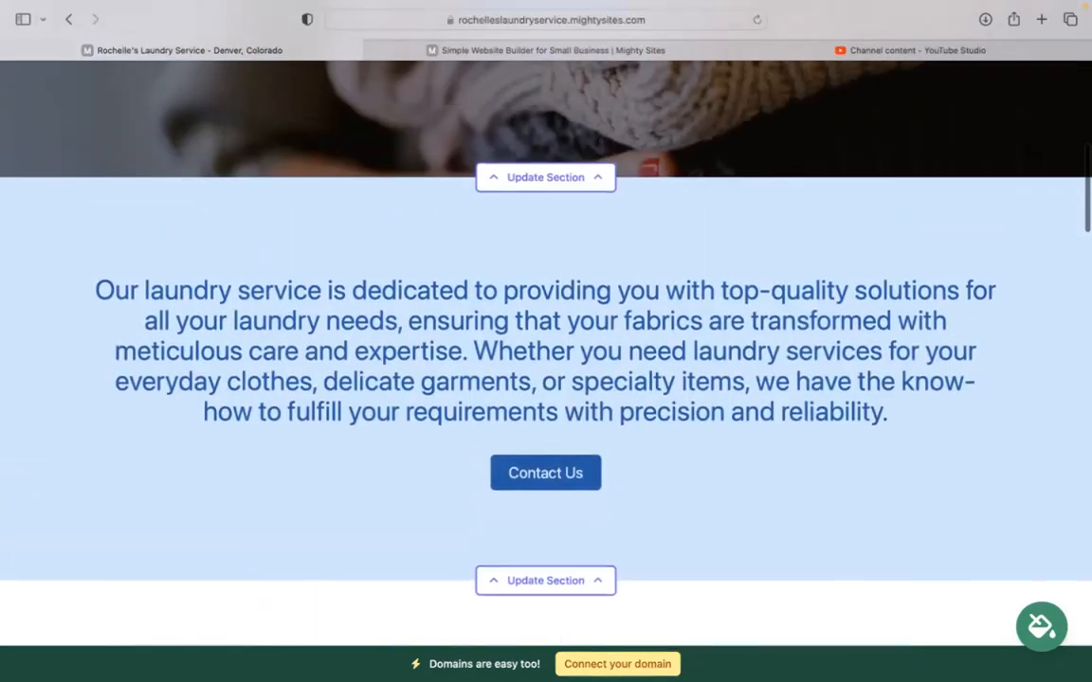
pyautogui.scroll(4, 546, 342)
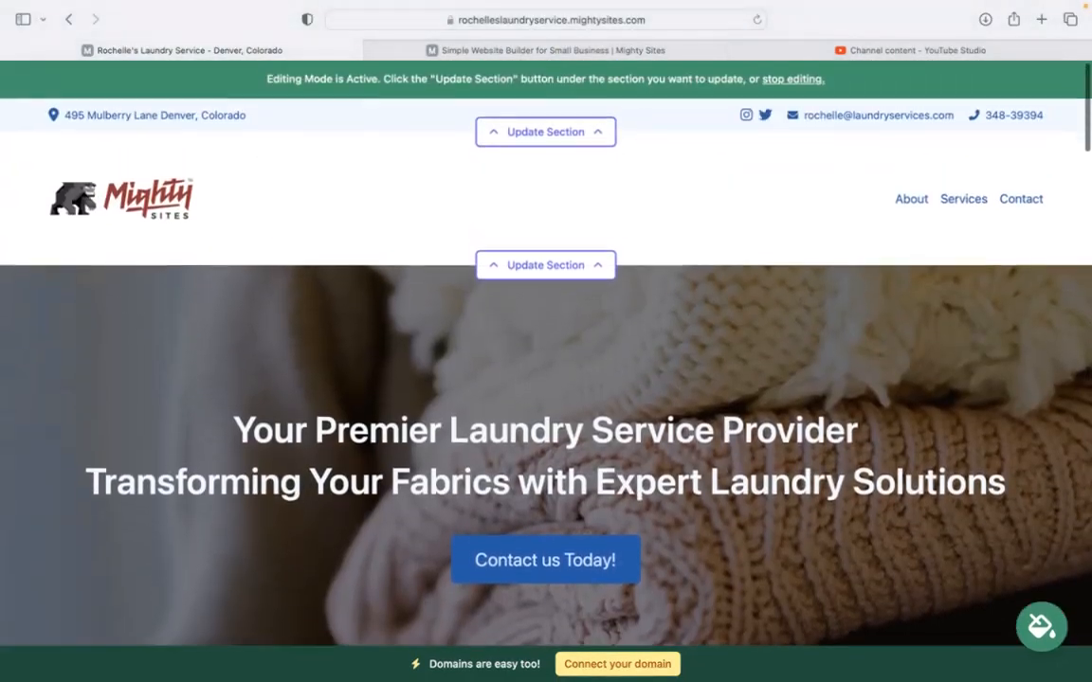